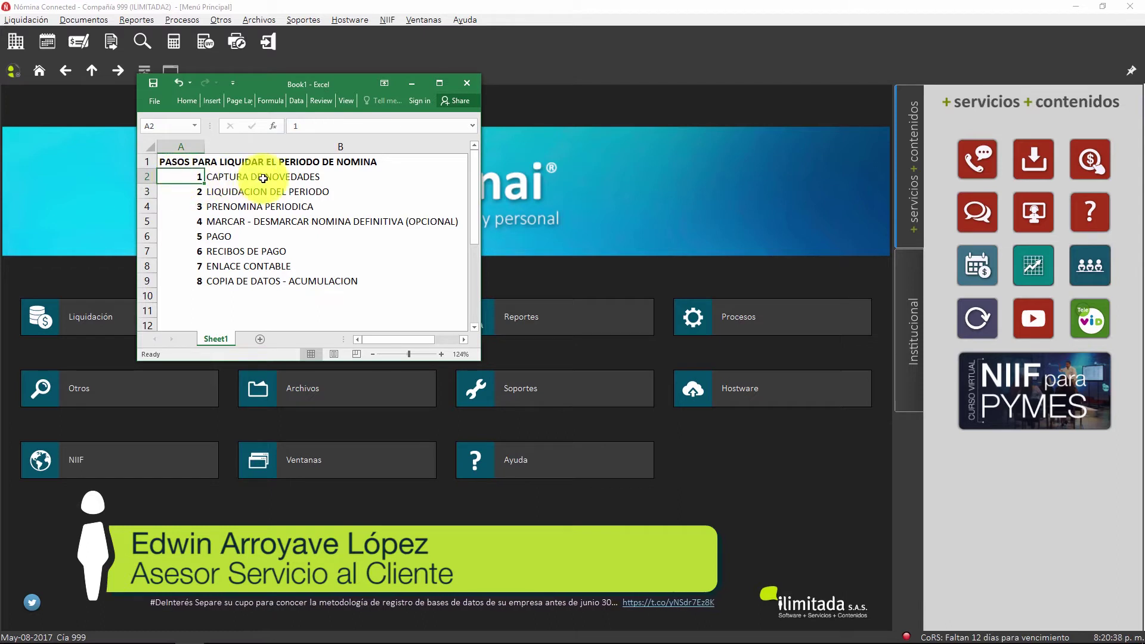
# - Switch from the checklist to Nómina Connected and open the Período (Tiempo/Valor) capture of payroll novedades
pyautogui.moveTo(230, 182); pyautogui.dragTo(179, 180)
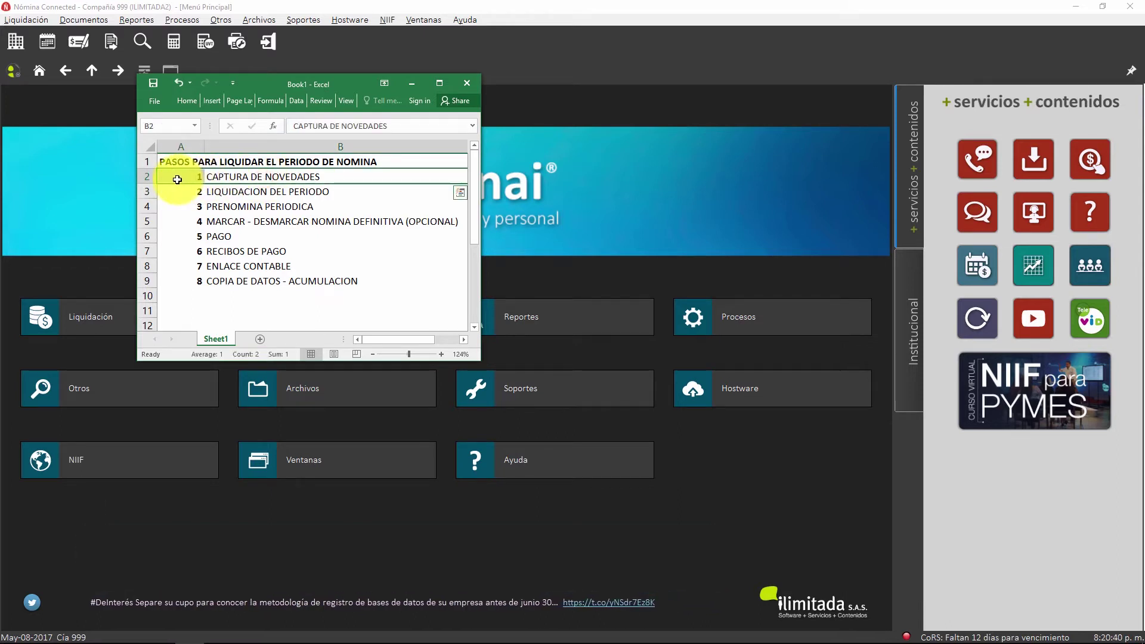
pyautogui.click(119, 184)
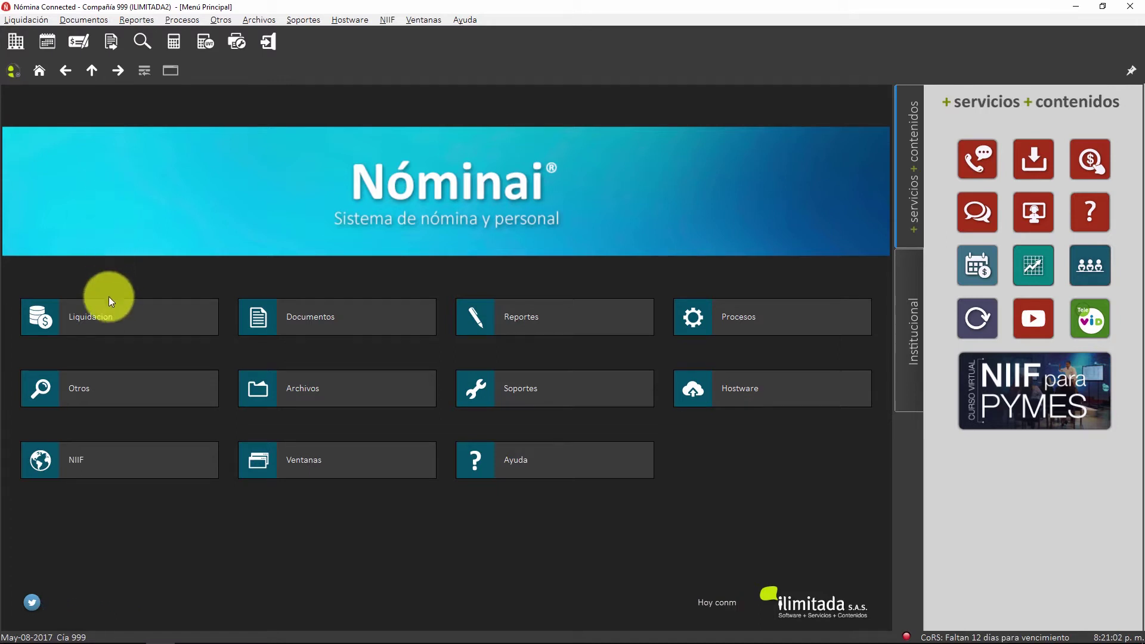
pyautogui.click(108, 327)
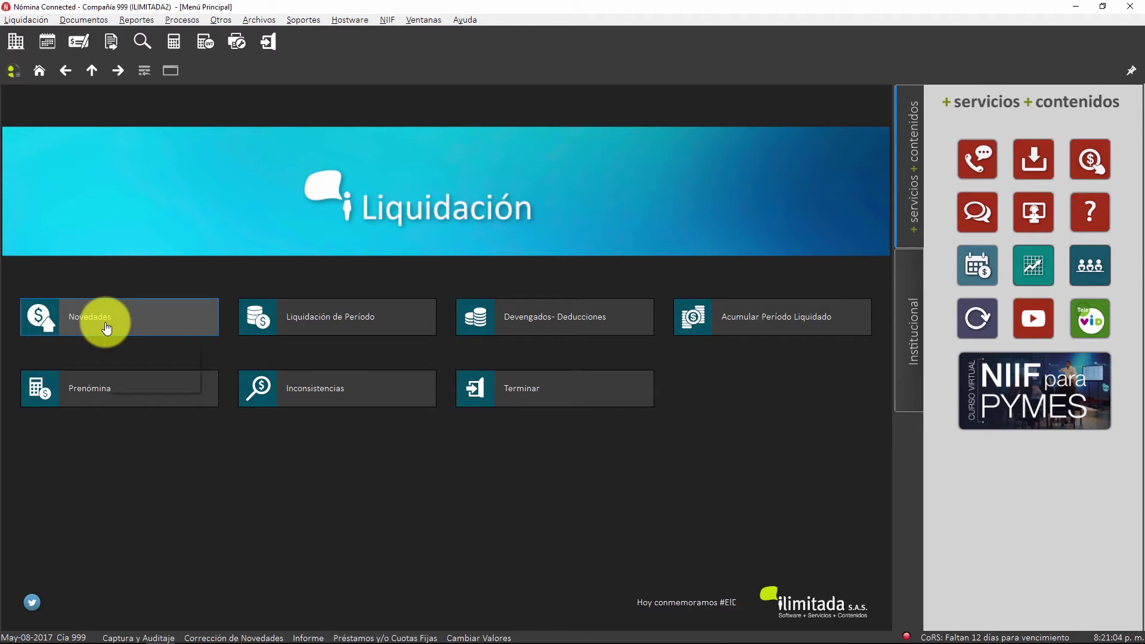
pyautogui.click(106, 322)
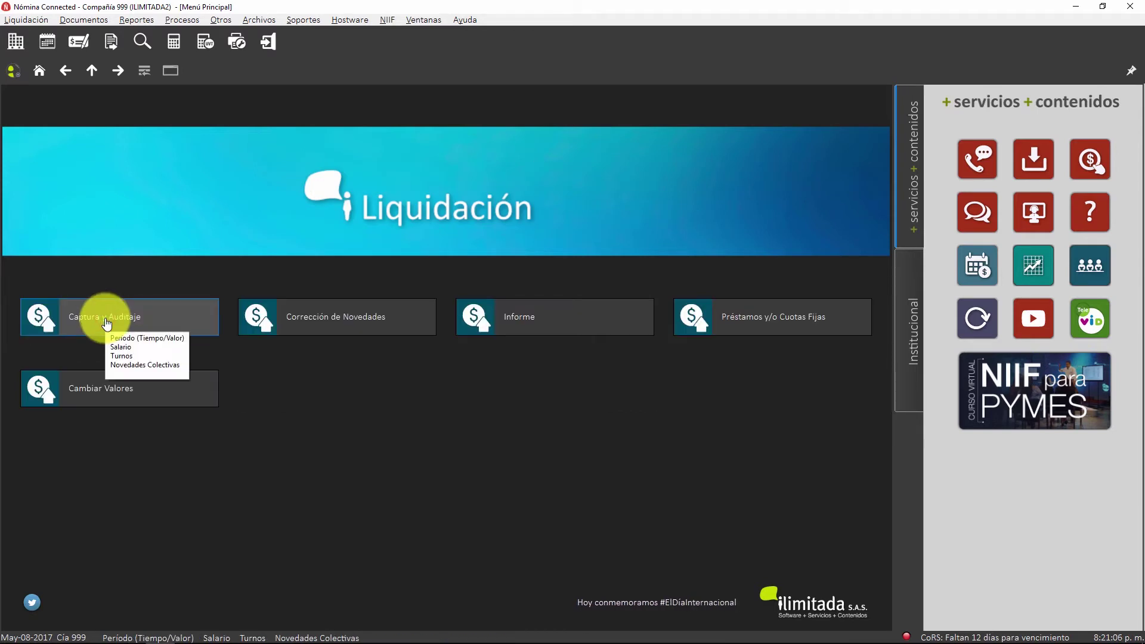
pyautogui.click(104, 321)
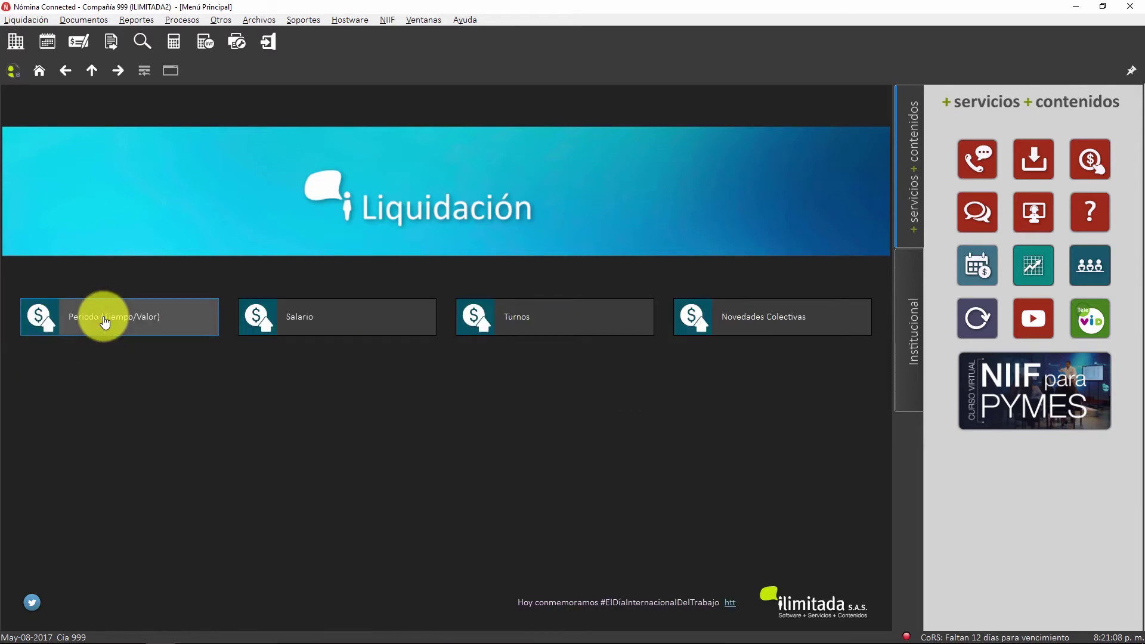
pyautogui.click(101, 328)
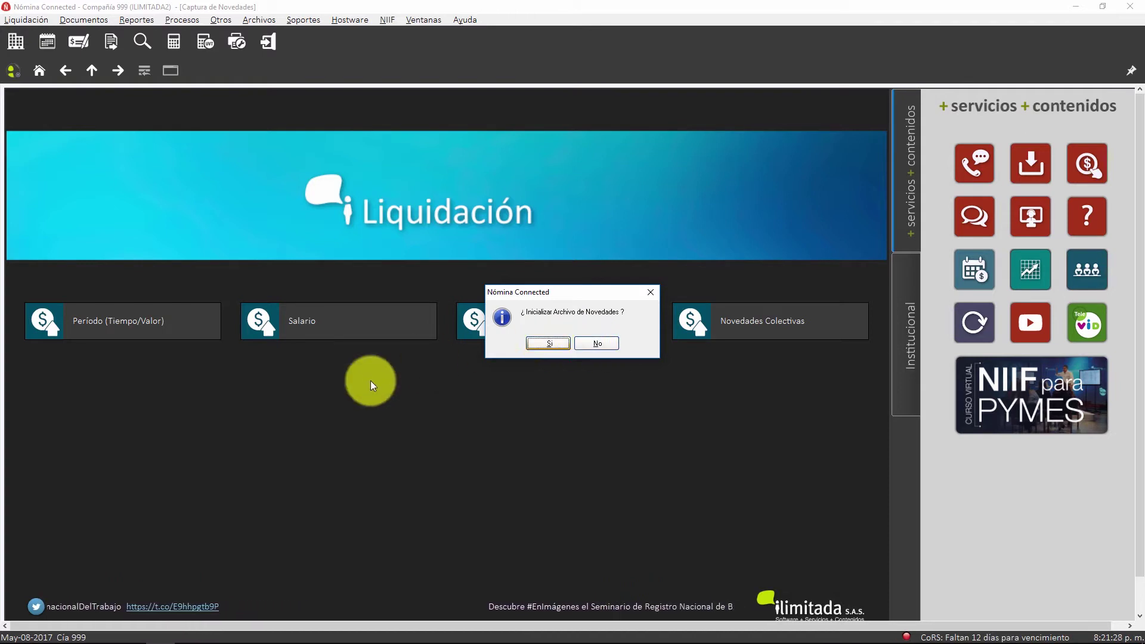
# - Switch to the Excel checklist and review the payroll steps CAPTURA DE NOVEDADES, LIQUIDACION DEL PERIODO and PRENOMINA PERIODICA
pyautogui.click(188, 639)
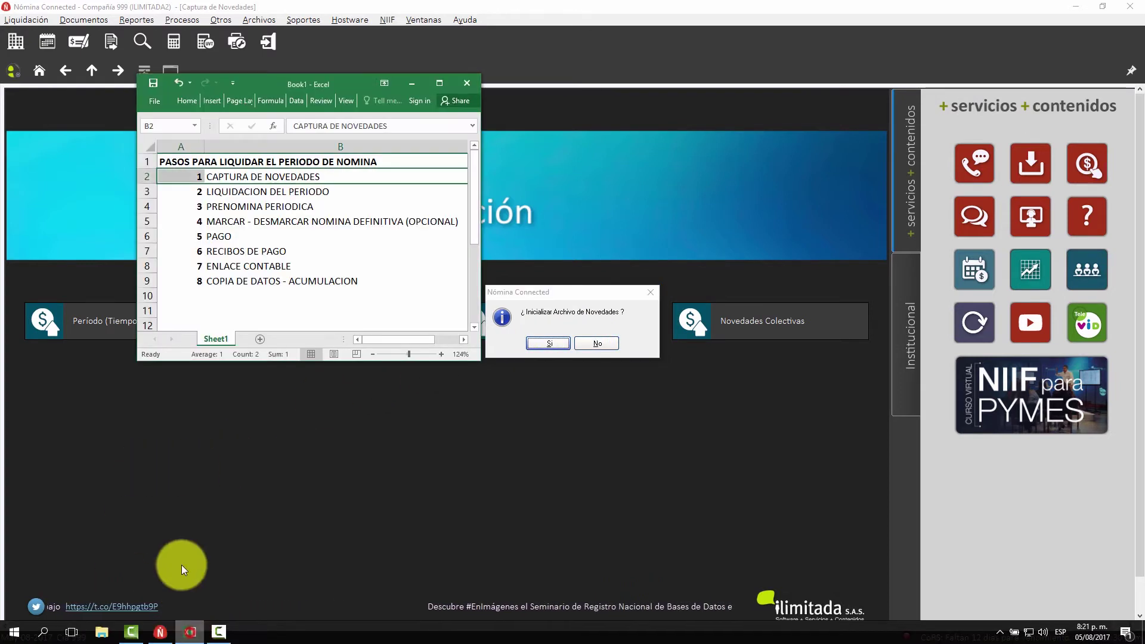
pyautogui.click(221, 175)
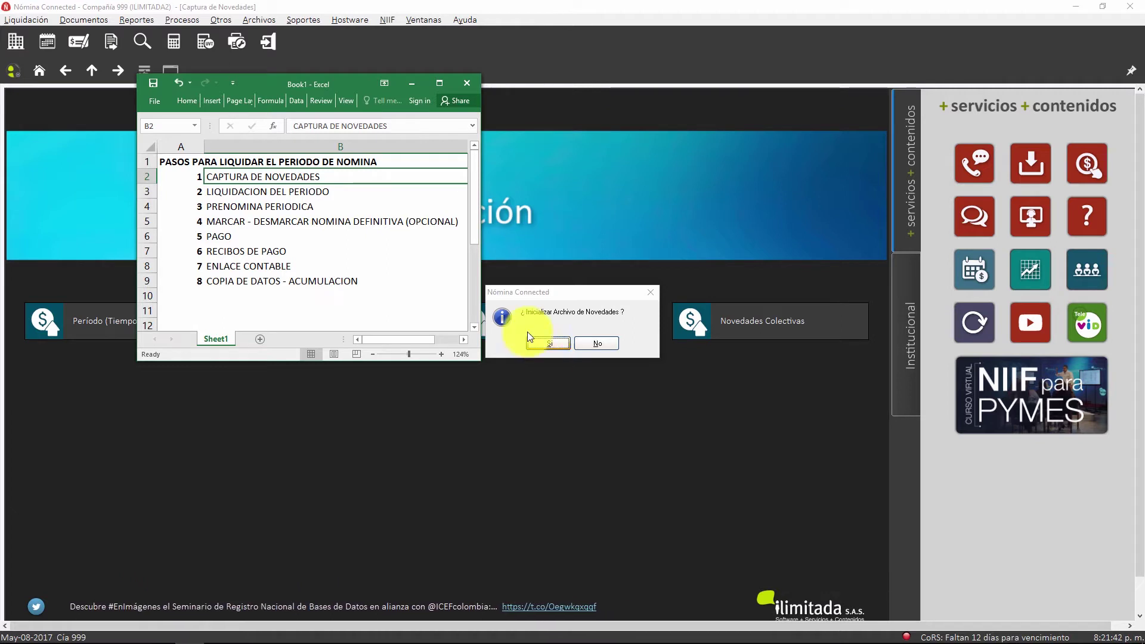
pyautogui.click(251, 193)
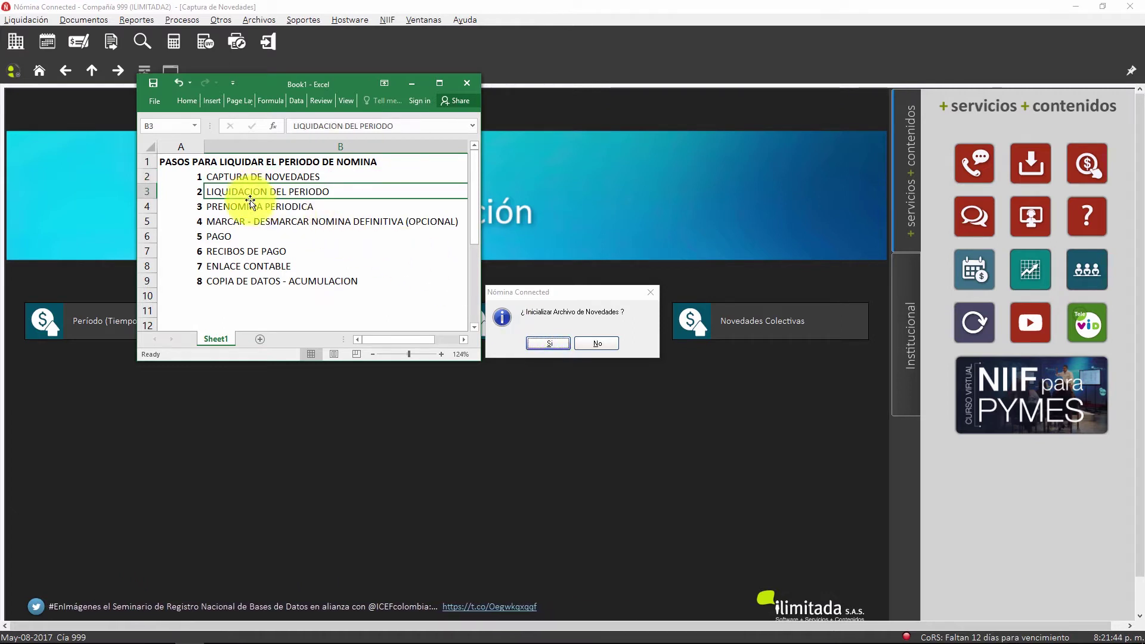
pyautogui.click(248, 208)
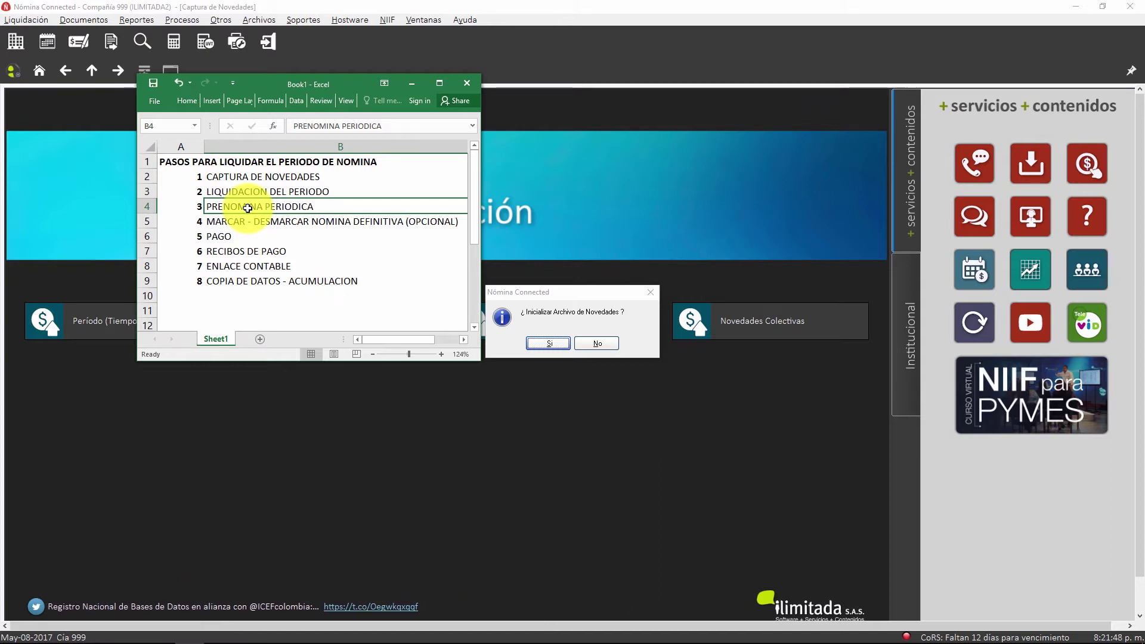
pyautogui.click(217, 178)
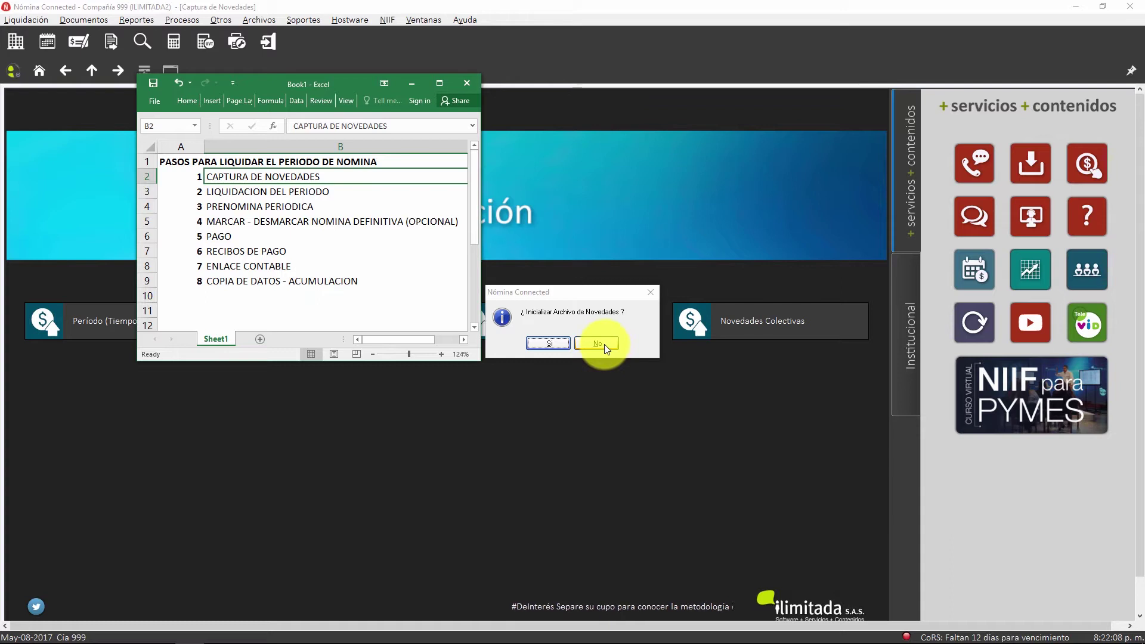
pyautogui.click(411, 84)
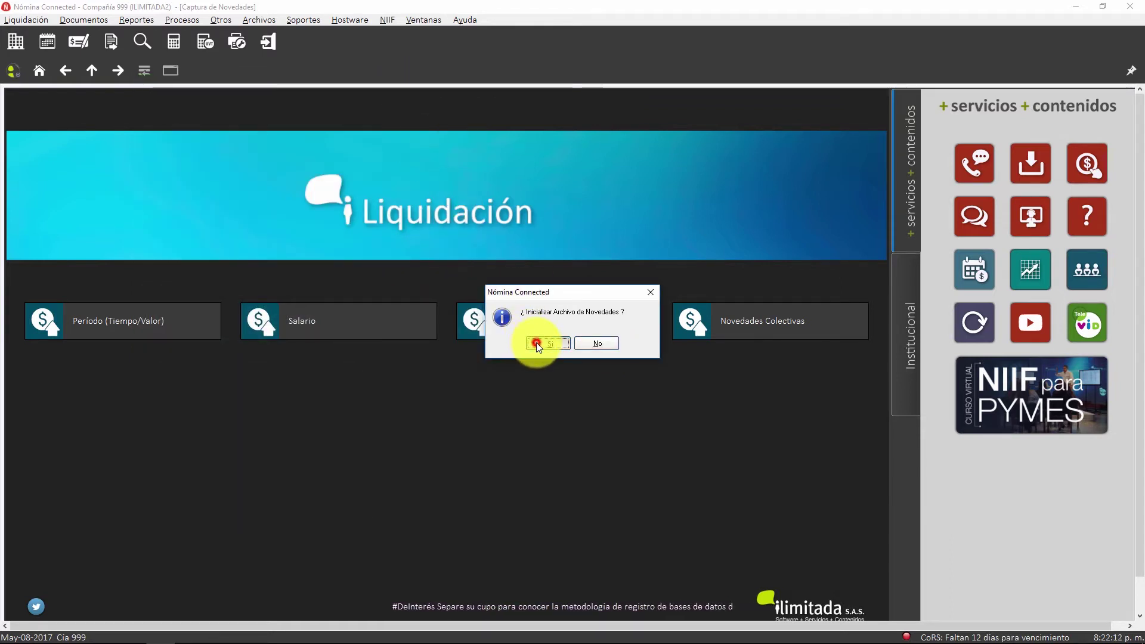
# - Initialize the novedades file and confirm the deletion of the existing novedades
pyautogui.click(537, 345)
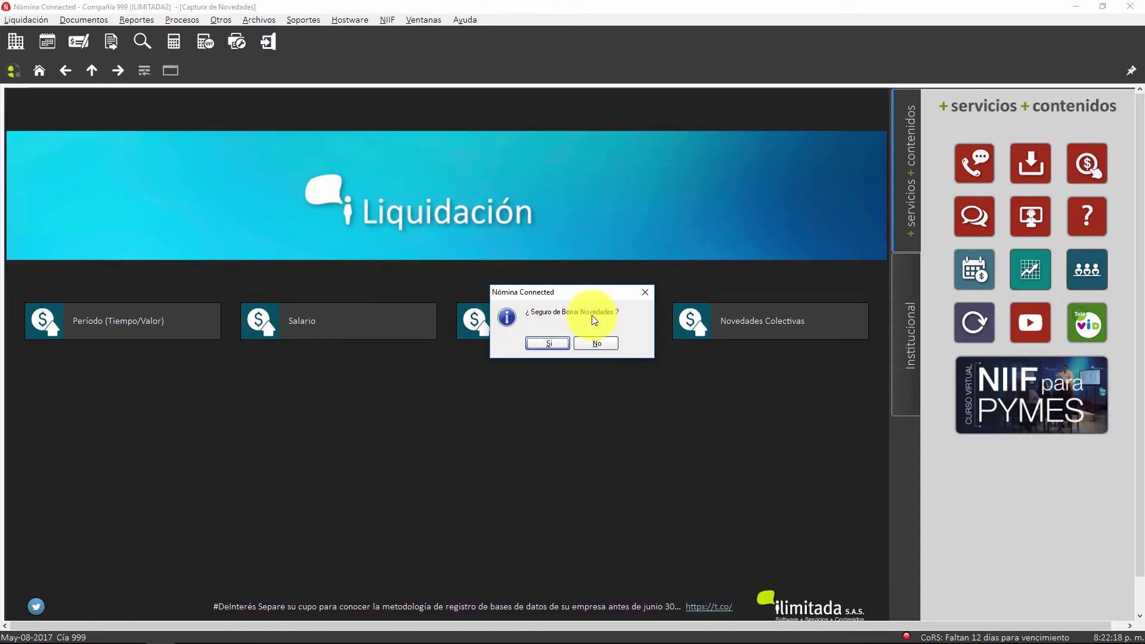
pyautogui.click(561, 335)
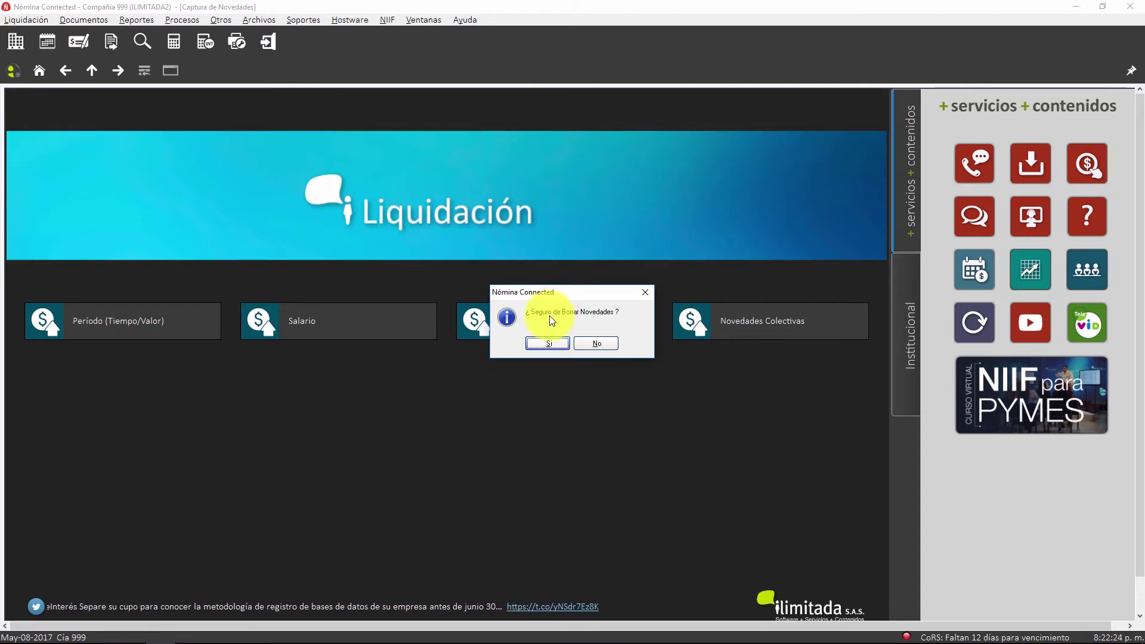
pyautogui.click(542, 343)
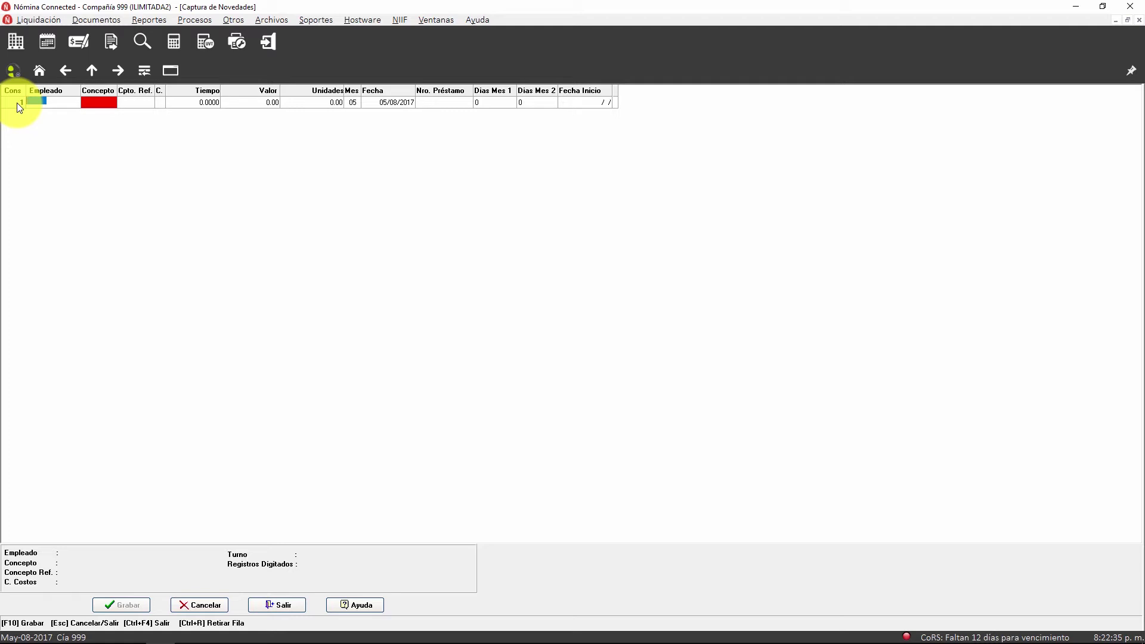
# - Assign the last employee in the employee selection list to row 1 of the novedades grid
pyautogui.click(45, 102)
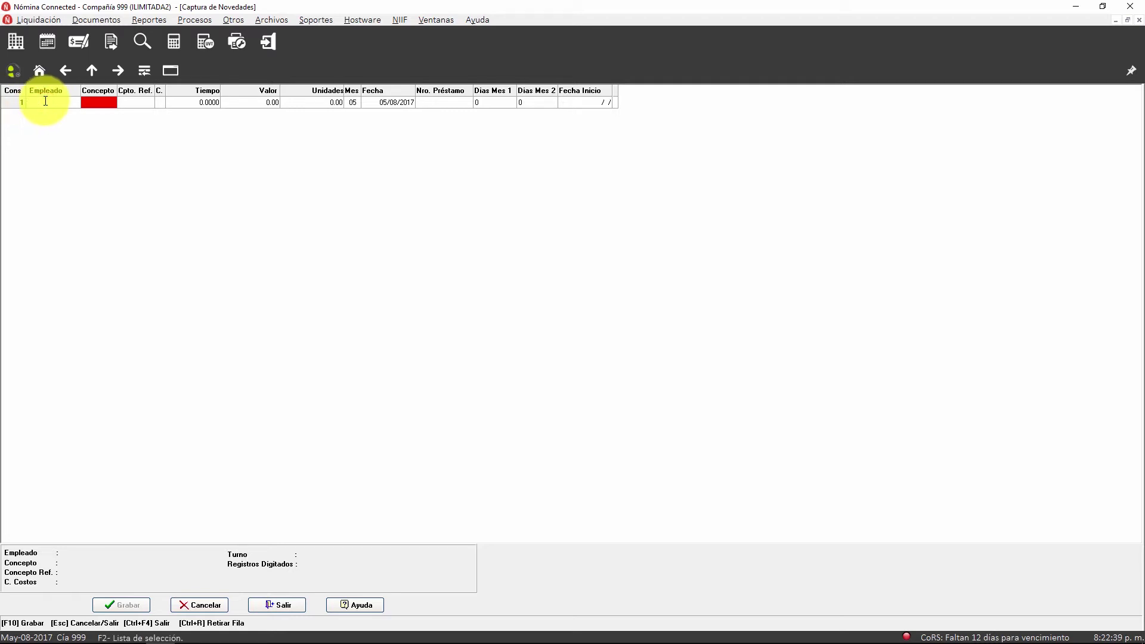
pyautogui.press('F2')
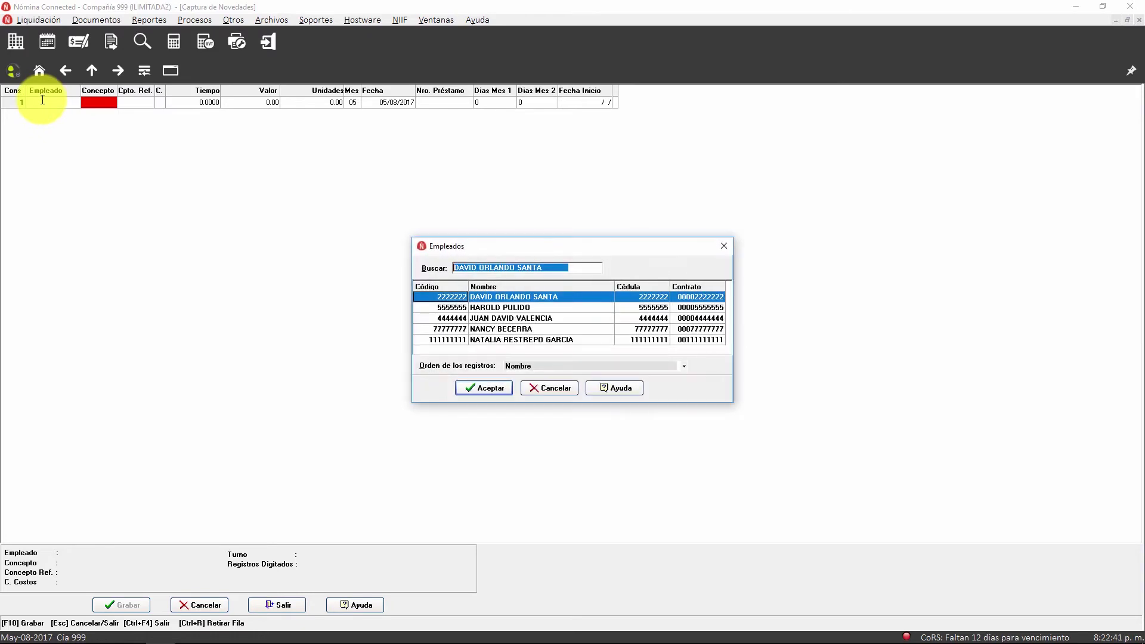
pyautogui.click(520, 339)
pyautogui.doubleClick(520, 339)
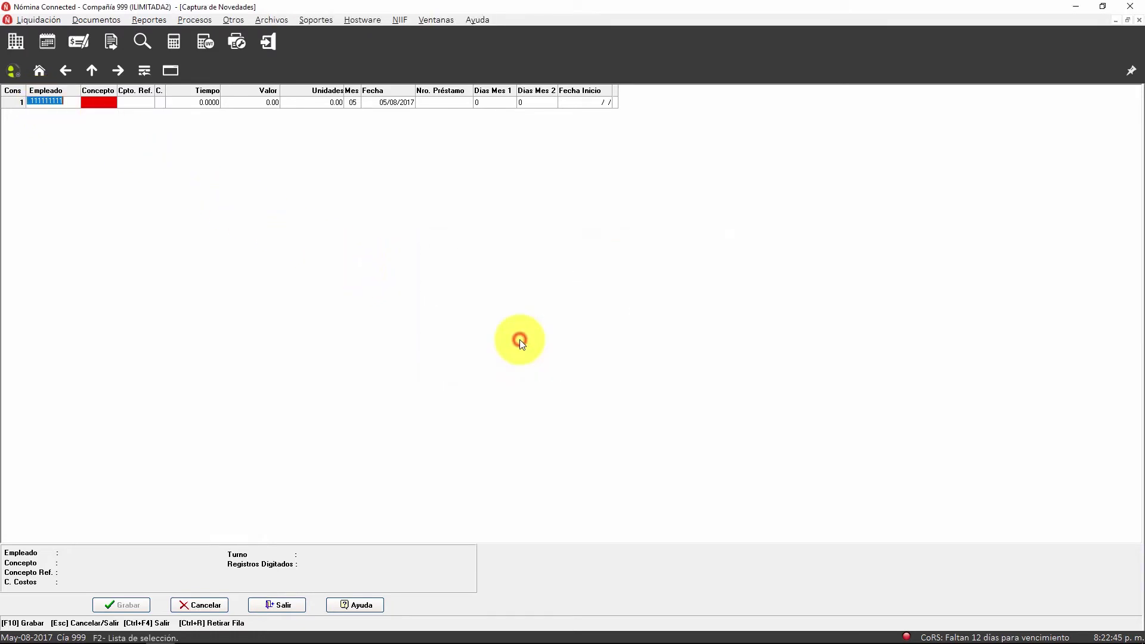
pyautogui.press('Return')
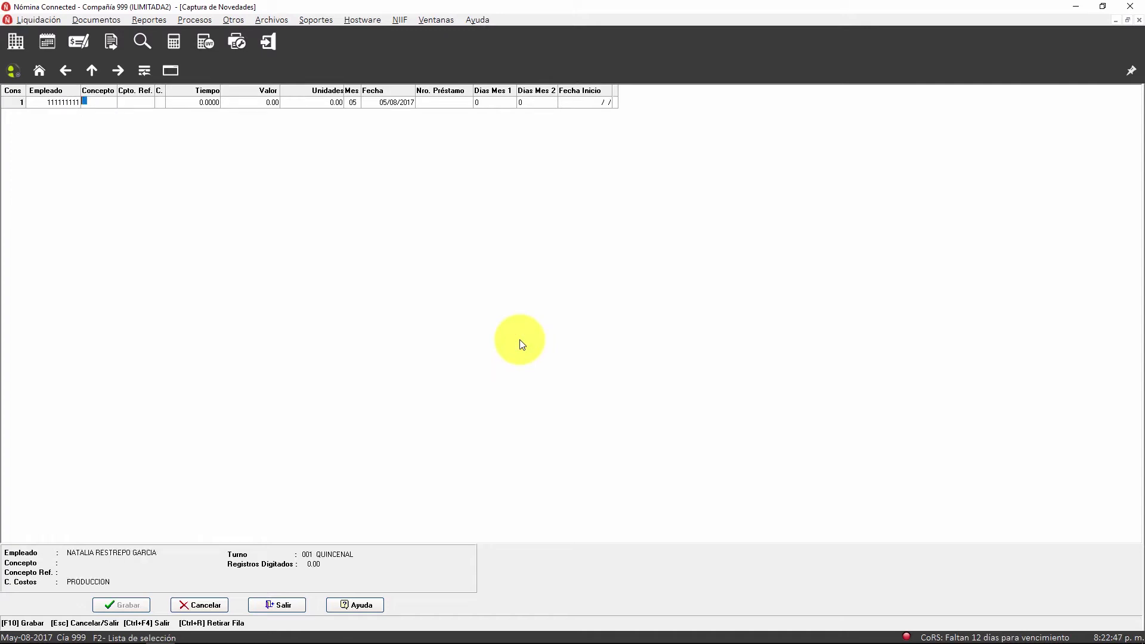
# - Look up the concepts starting with H and set row 1's concept to 002, HE DIURNA
pyautogui.click(97, 104)
pyautogui.press('F2')
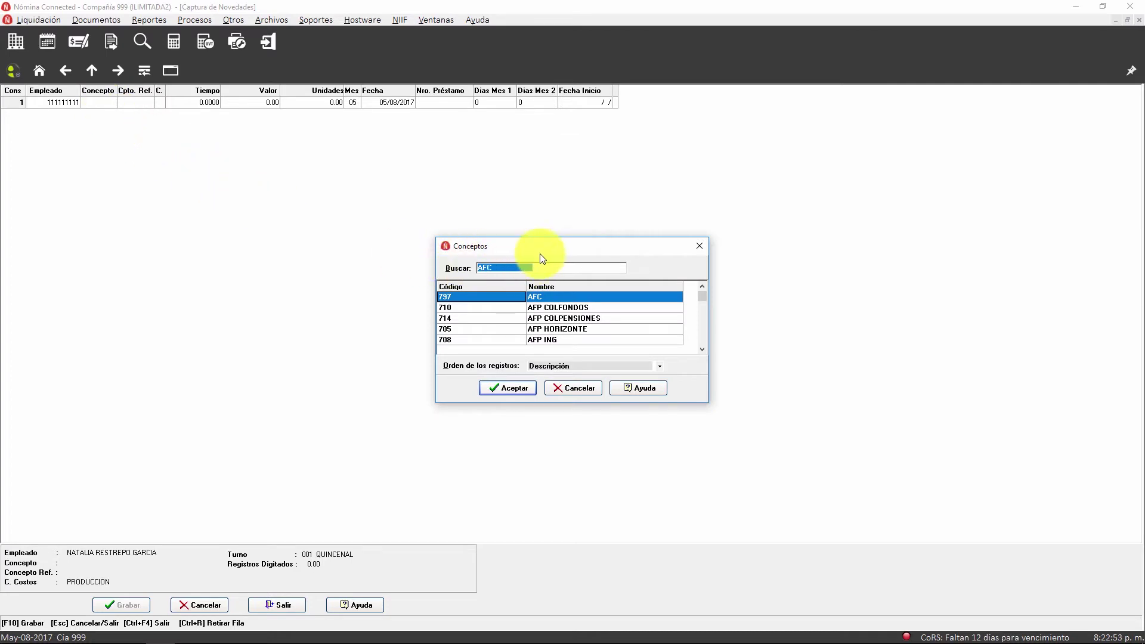
pyautogui.write('H')
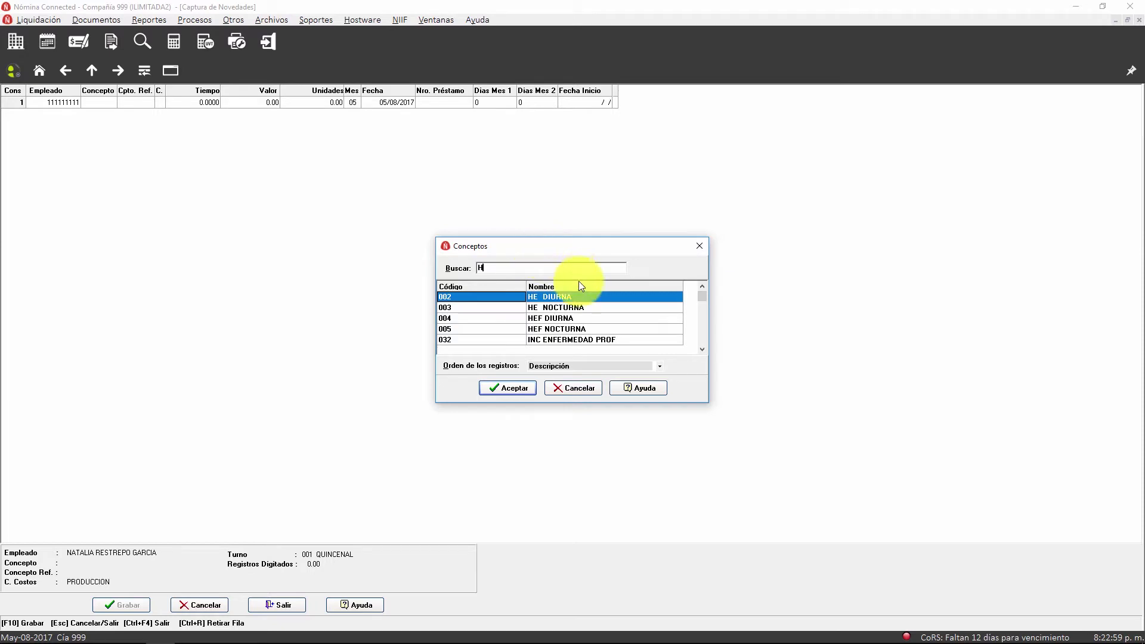
pyautogui.click(553, 301)
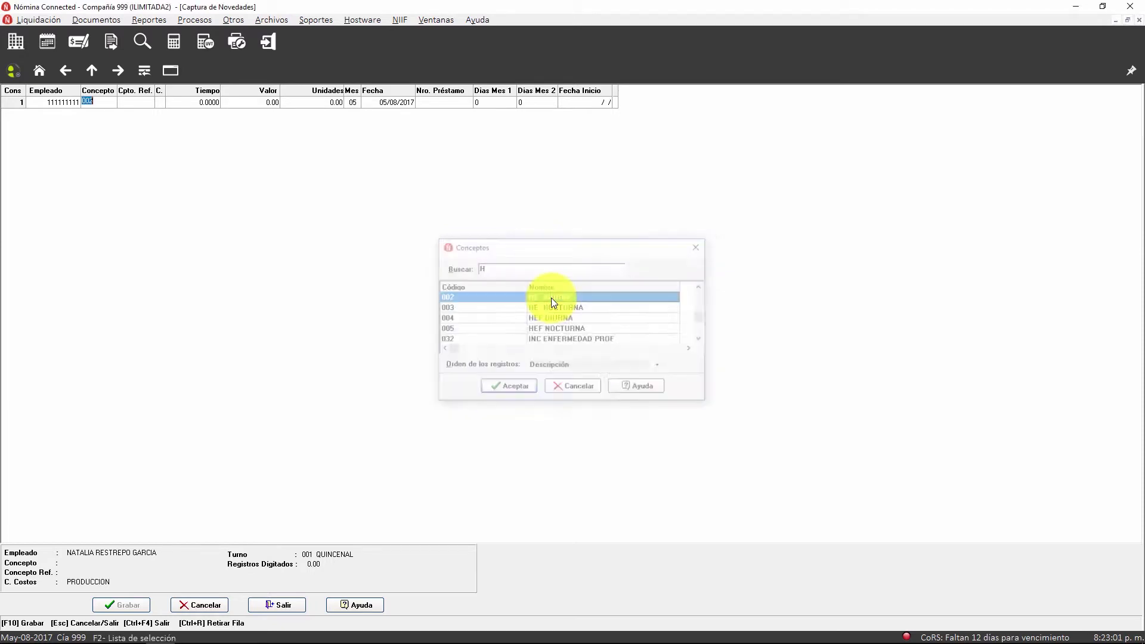
pyautogui.doubleClick(554, 303)
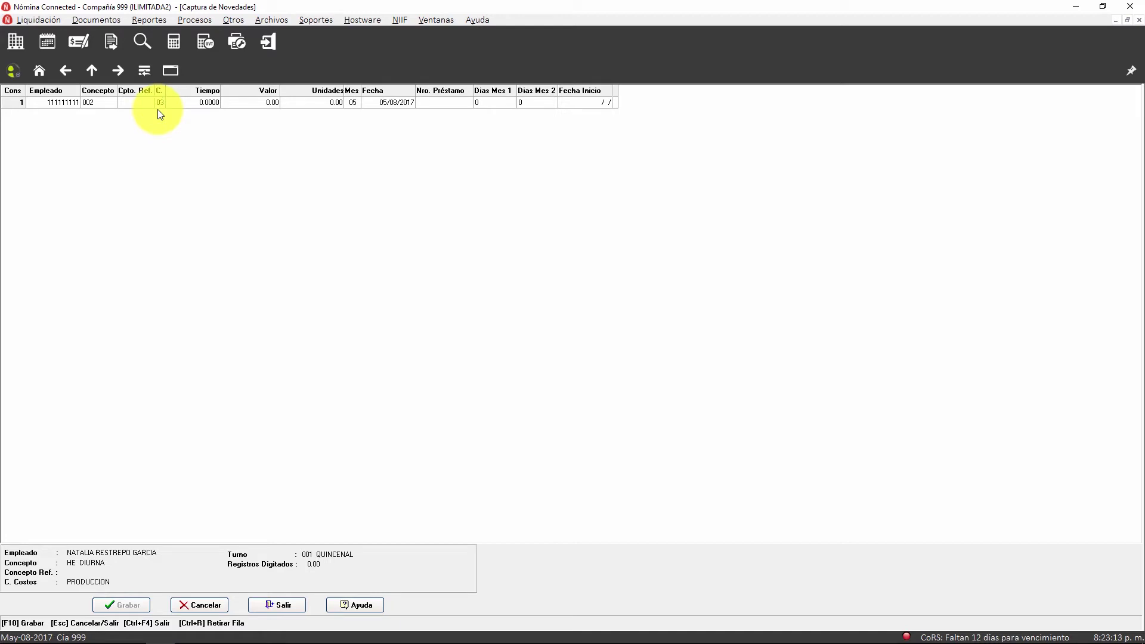
# - Set the Tiempo of the HE DIURNA entry in row 1 to 16
pyautogui.press('Return')
pyautogui.press('Return')
pyautogui.hotkey('shift', 'Tab')
pyautogui.press('Return')
pyautogui.hotkey('shift', 'Tab')
pyautogui.write('16')
pyautogui.press('Return')
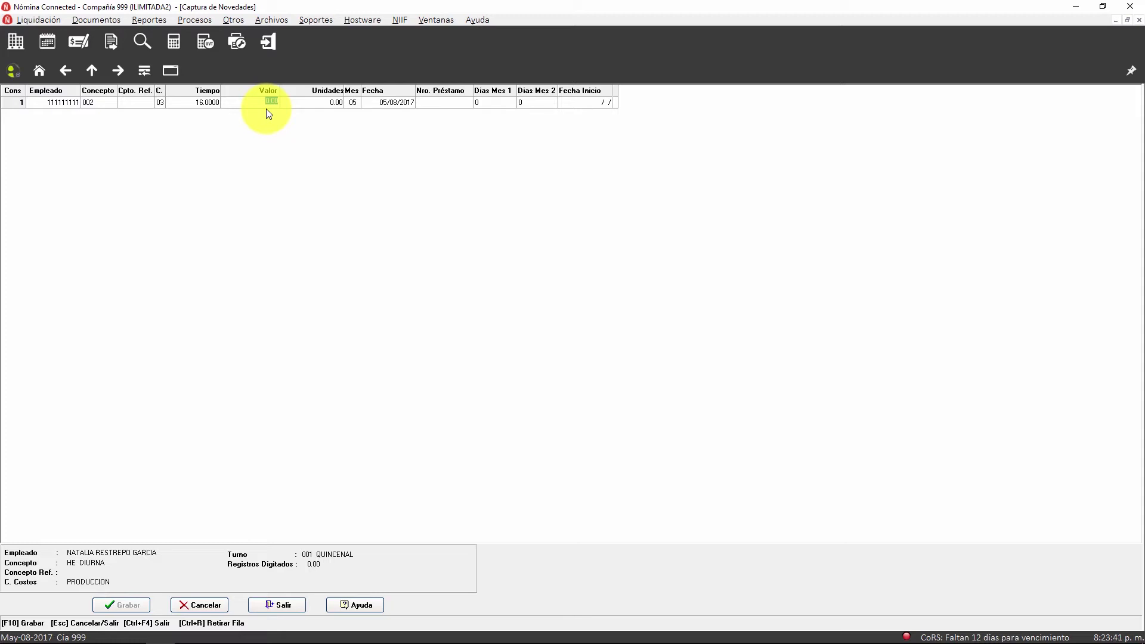
# - Accept the default value, units, month, date and loan fields of row 1 to complete the record and begin row 2
pyautogui.press('Return')
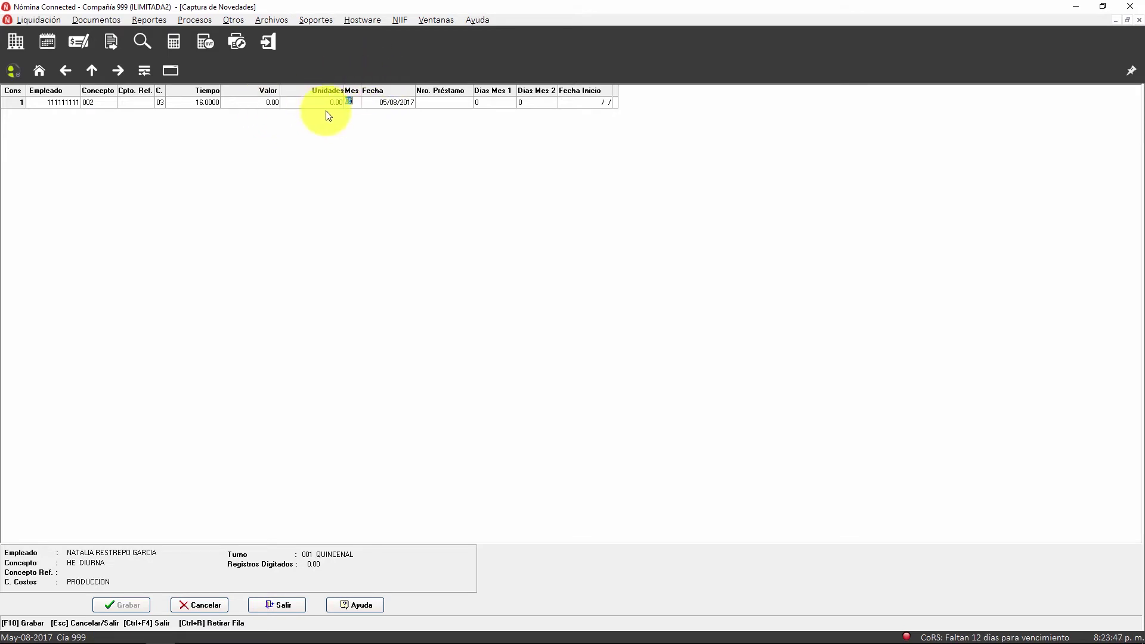
pyautogui.click(356, 103)
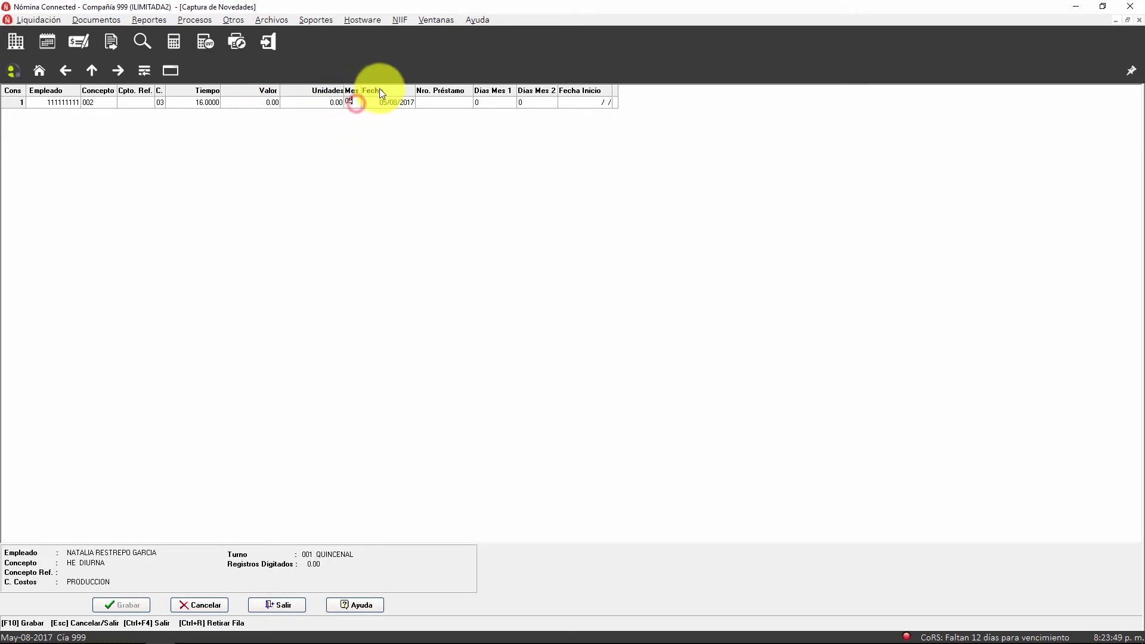
pyautogui.press('Return')
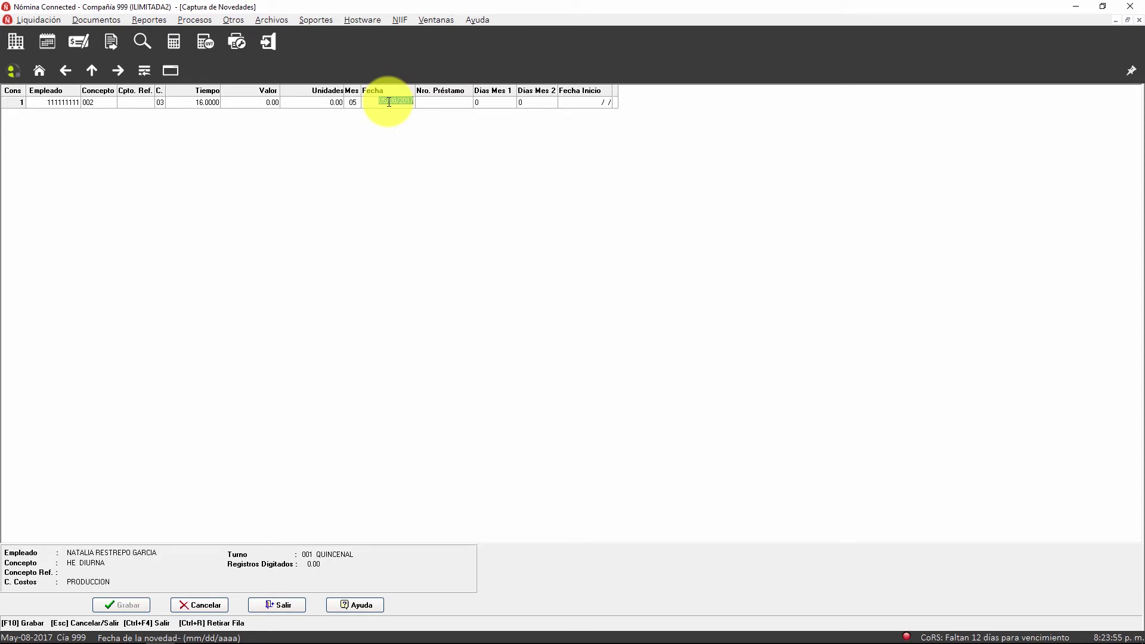
pyautogui.press('Return')
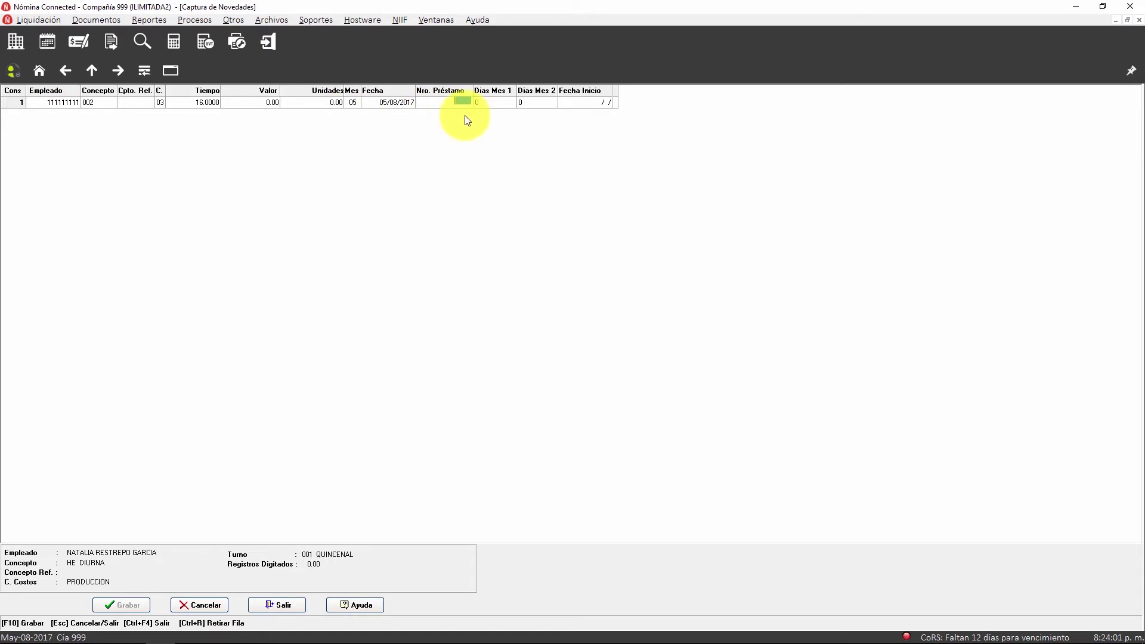
pyautogui.press('Return')
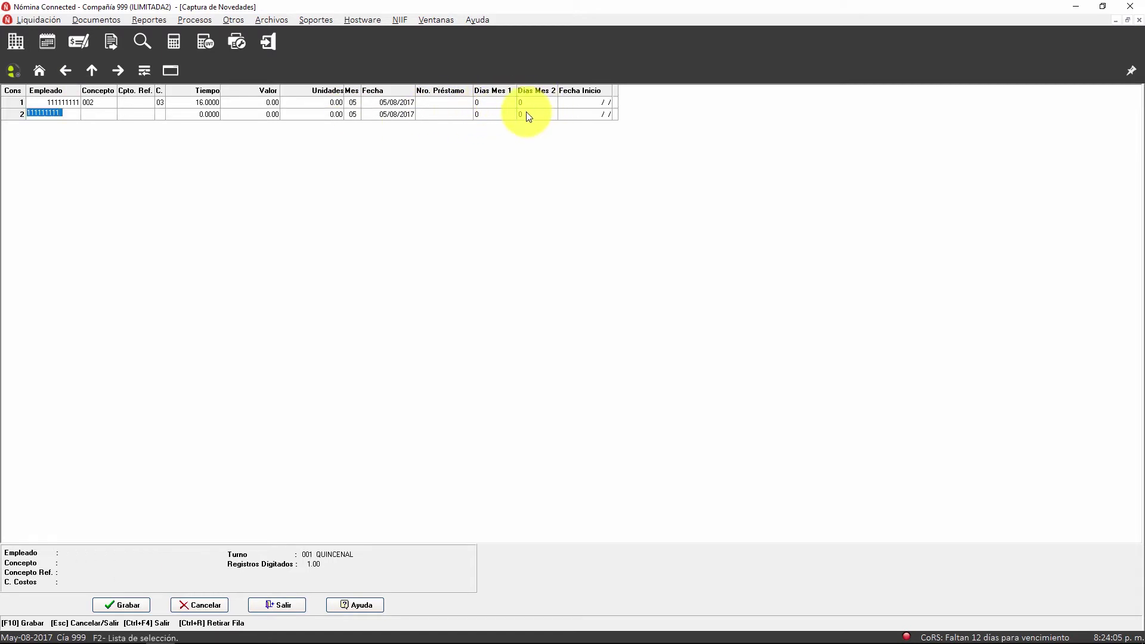
pyautogui.click(93, 103)
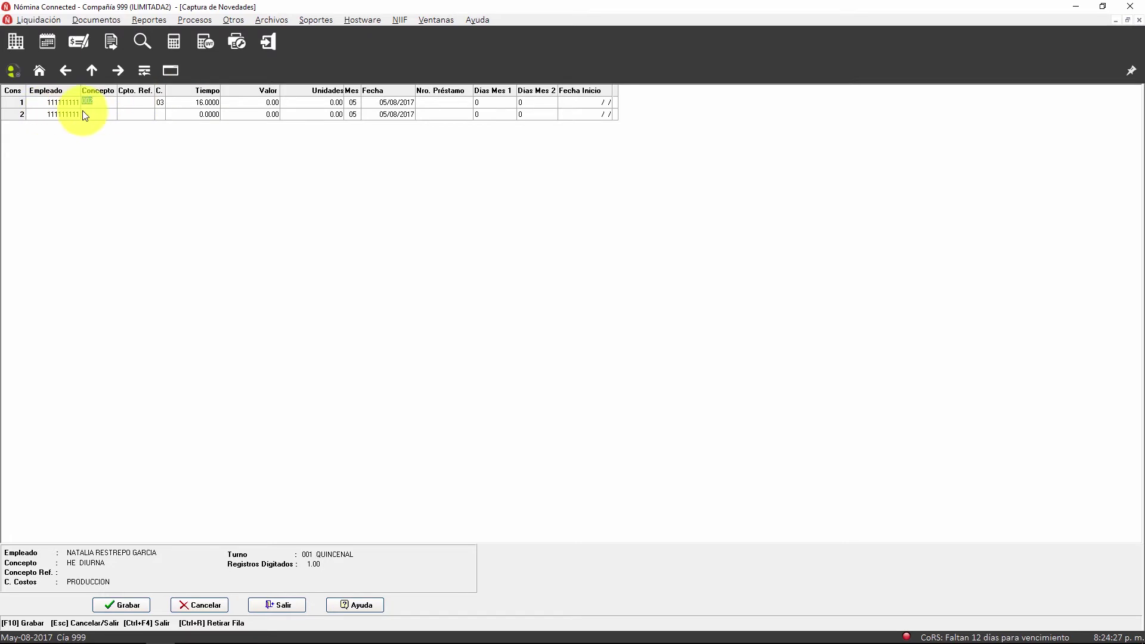
pyautogui.click(63, 103)
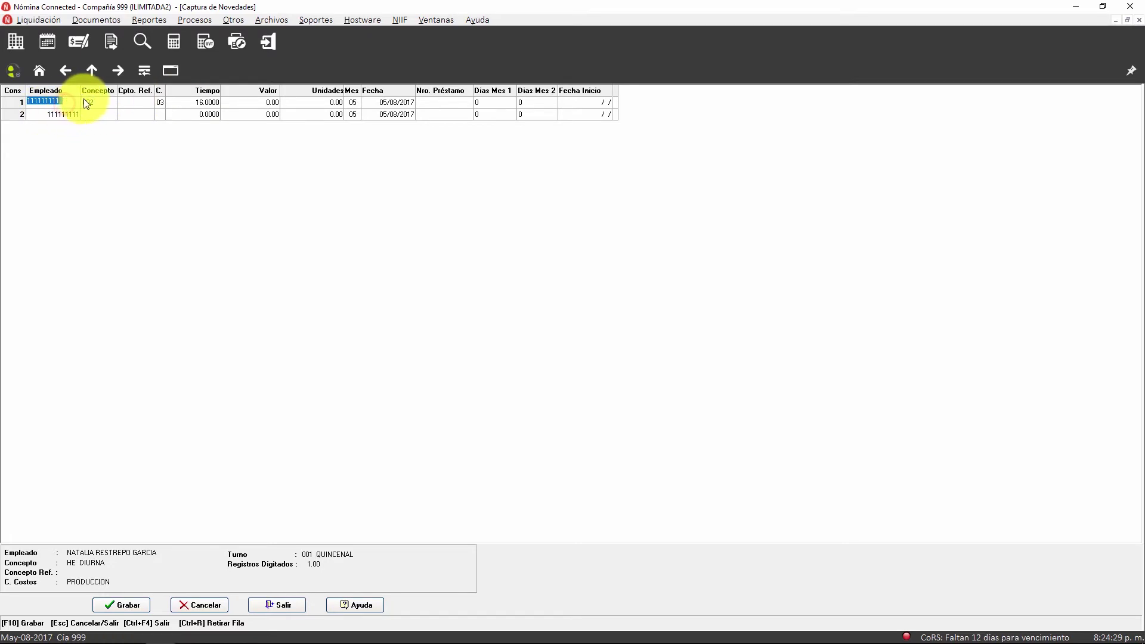
pyautogui.click(88, 102)
pyautogui.click(198, 101)
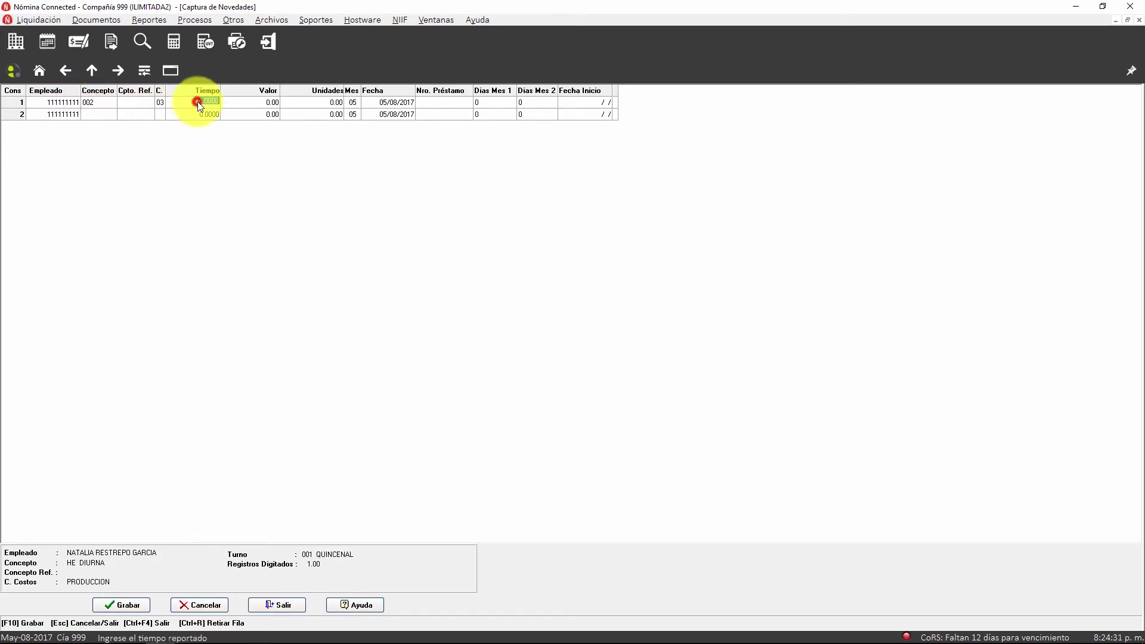
# - Assign the third employee in the name-ordered employee selection list to row 2 of the novedades grid
pyautogui.click(68, 114)
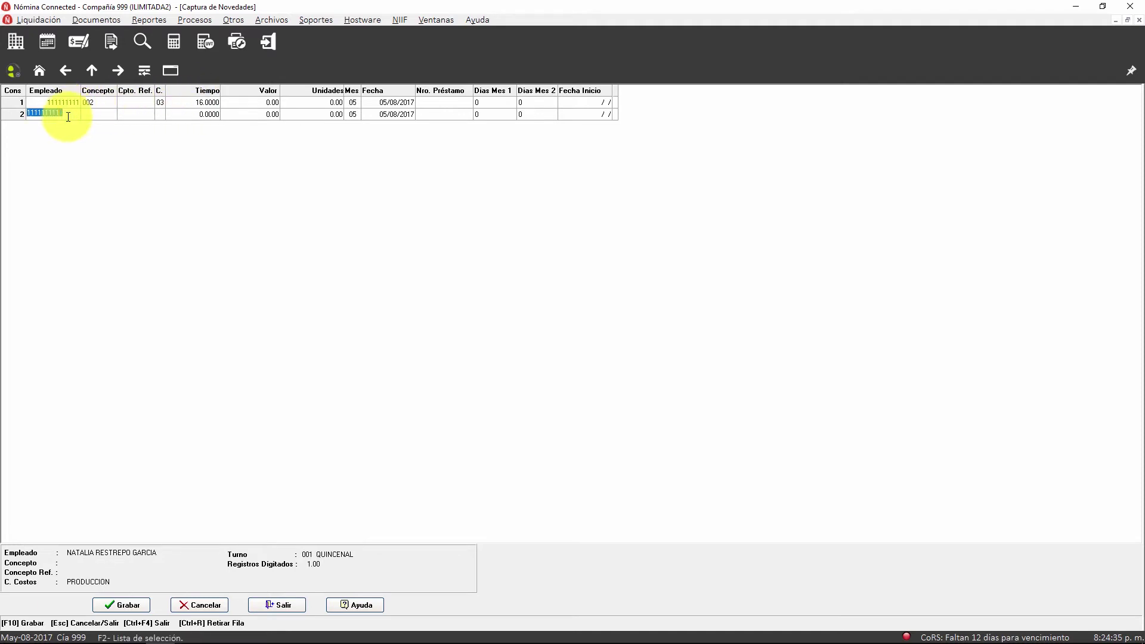
pyautogui.press('F2')
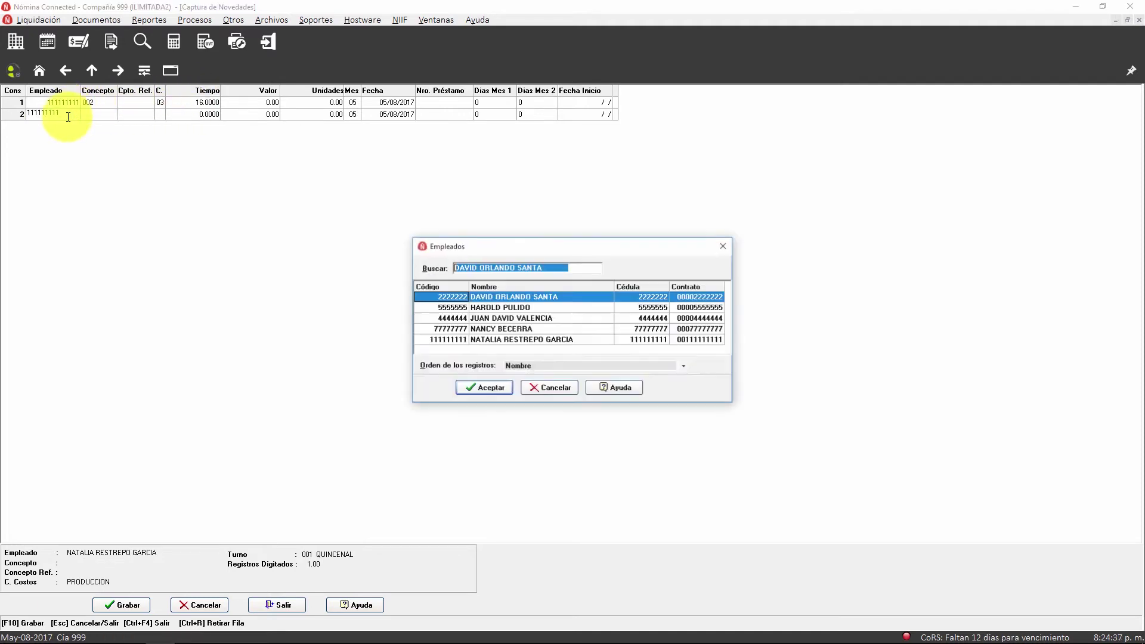
pyautogui.press('Down')
pyautogui.press('Down')
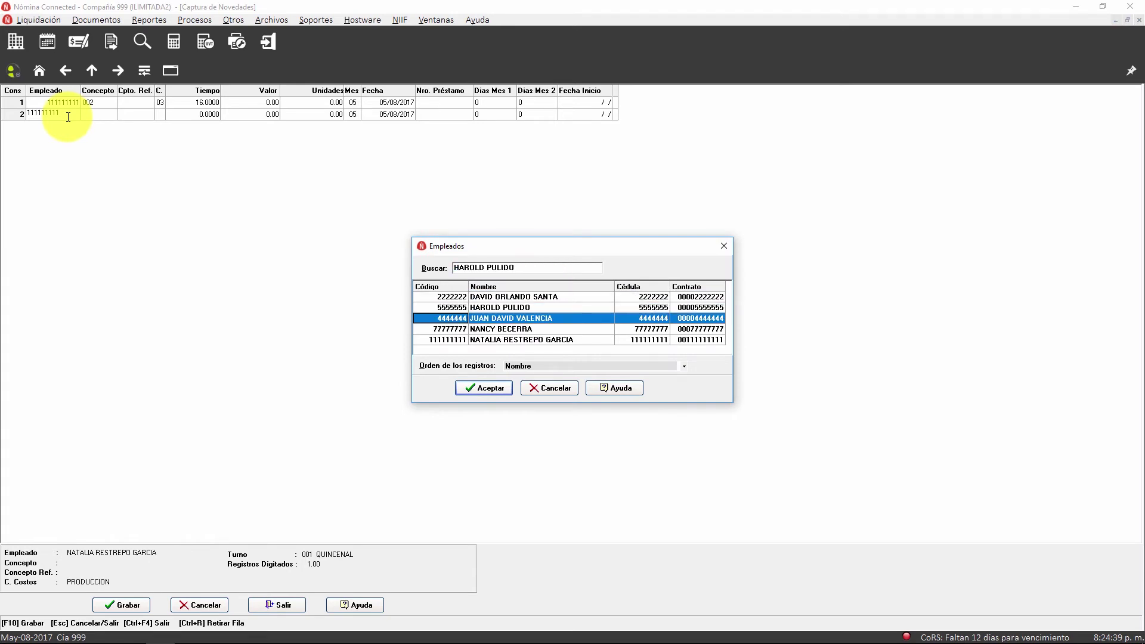
pyautogui.press('Return')
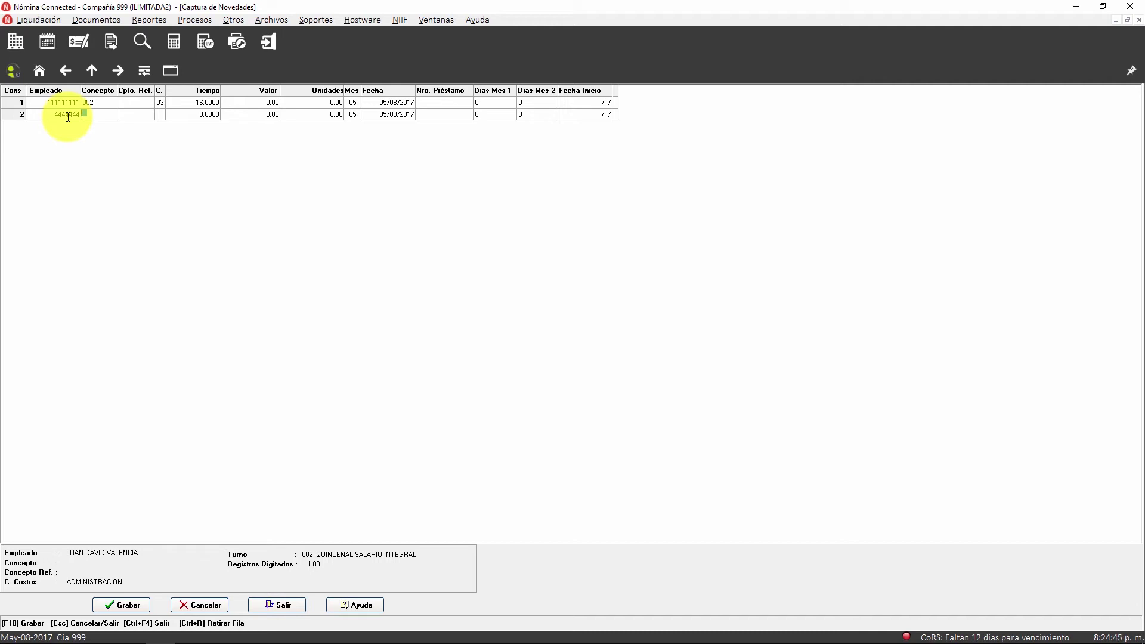
# - Look up the concepts starting with COMI, set row 2's concept to 025, COMISIONES, and accept its default cost center
pyautogui.press('F2')
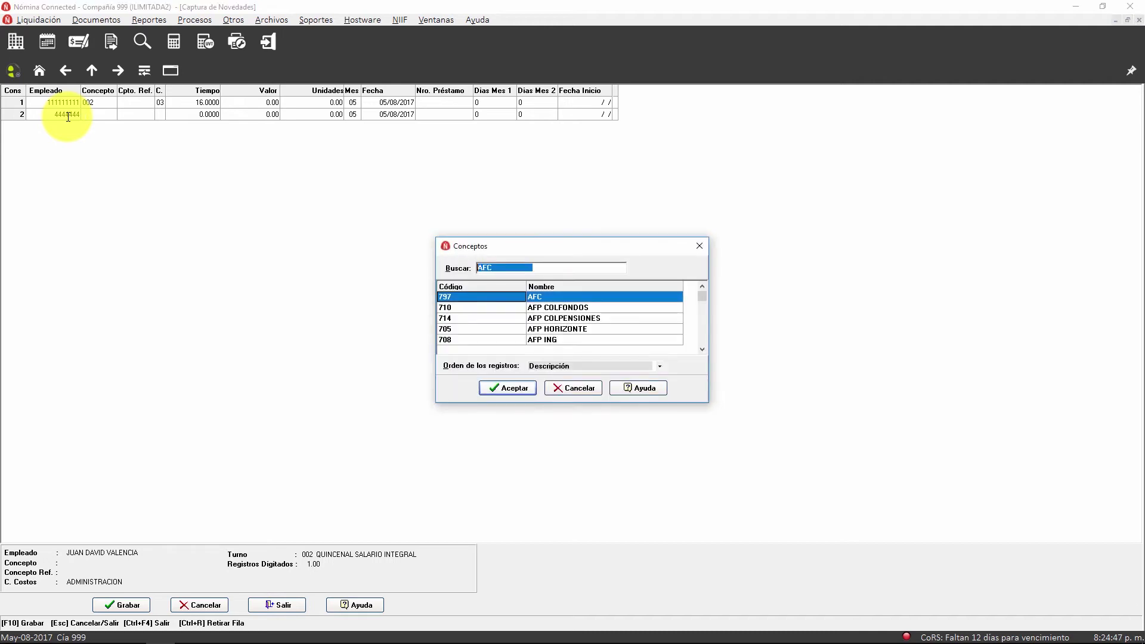
pyautogui.write('COMI')
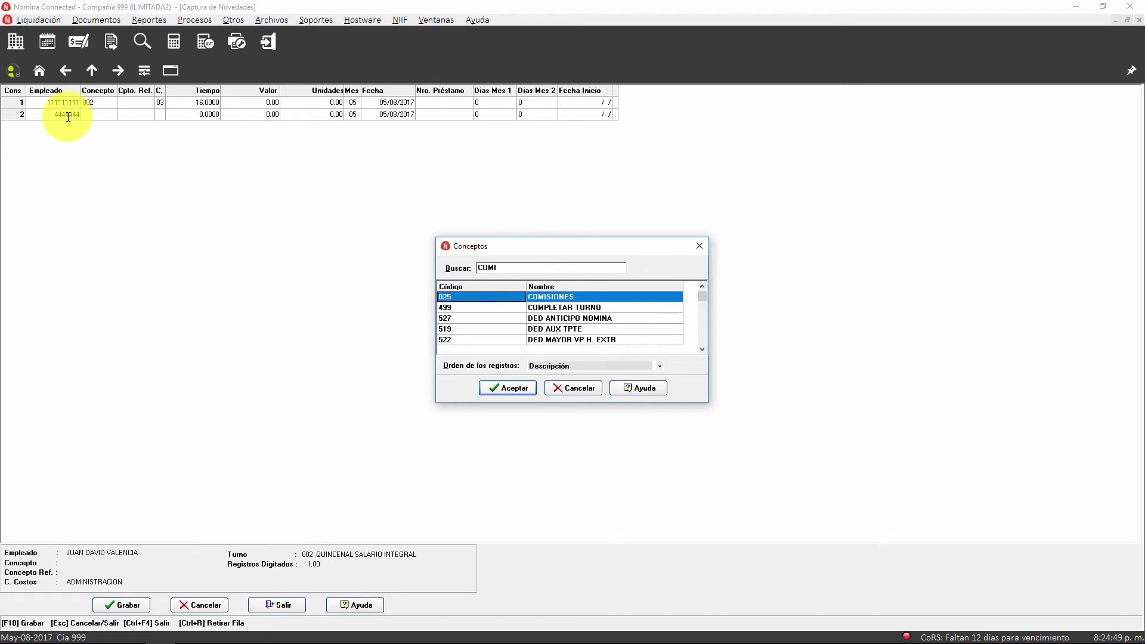
pyautogui.press('Return')
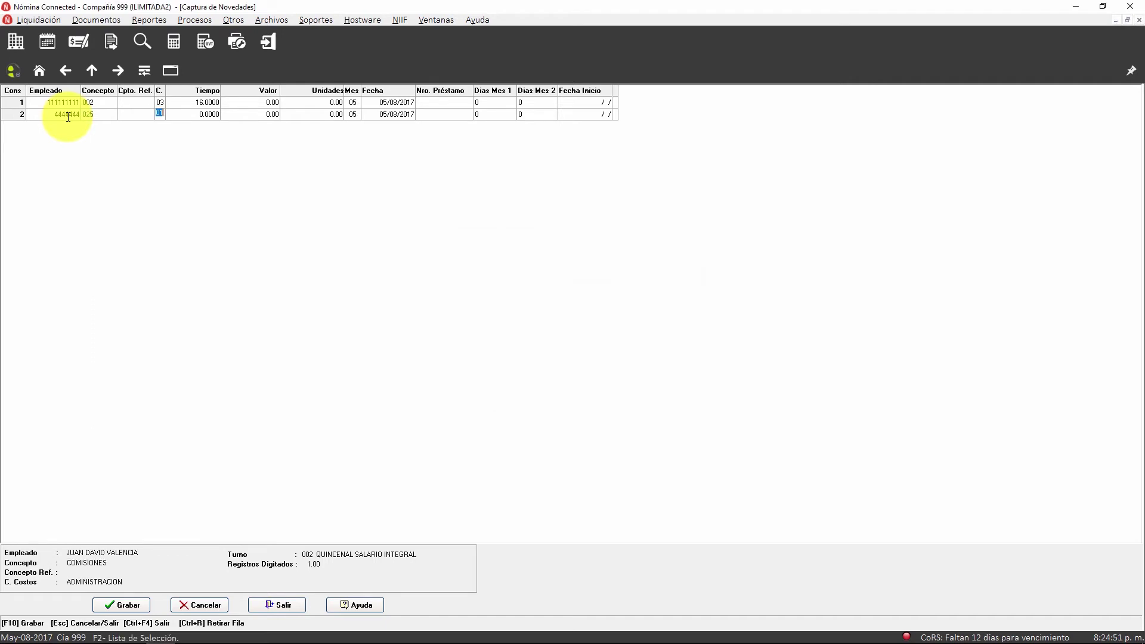
pyautogui.press('Return')
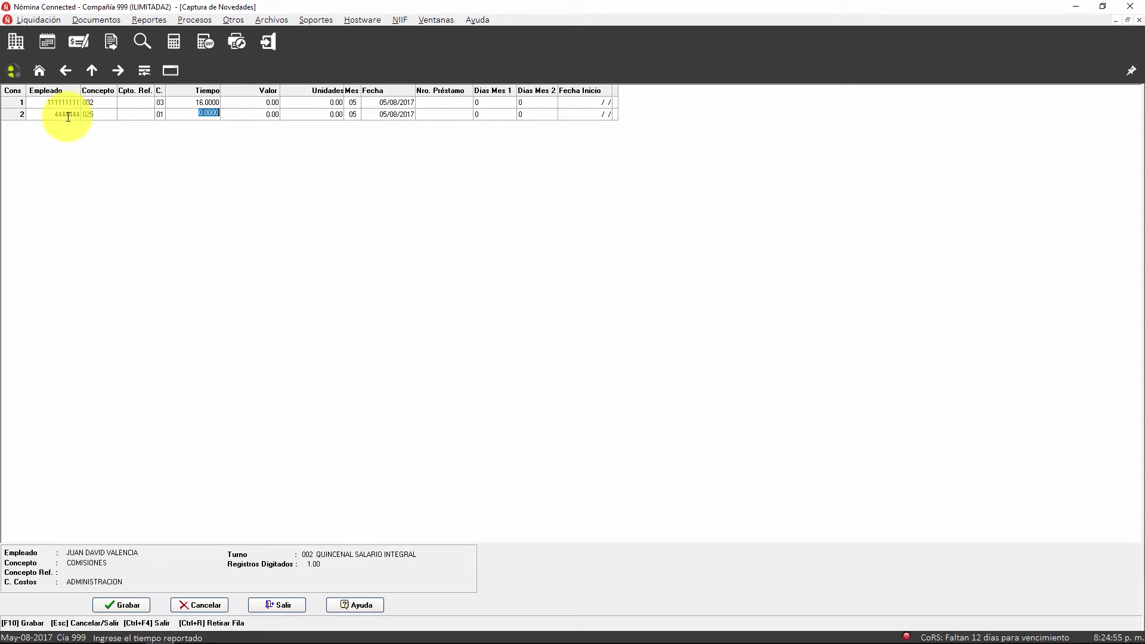
# - Set the Valor of the COMISIONES entry in row 2 to 1,750,000 and accept the remaining defaults to complete the record
pyautogui.press('Return')
pyautogui.write('1,750,000')
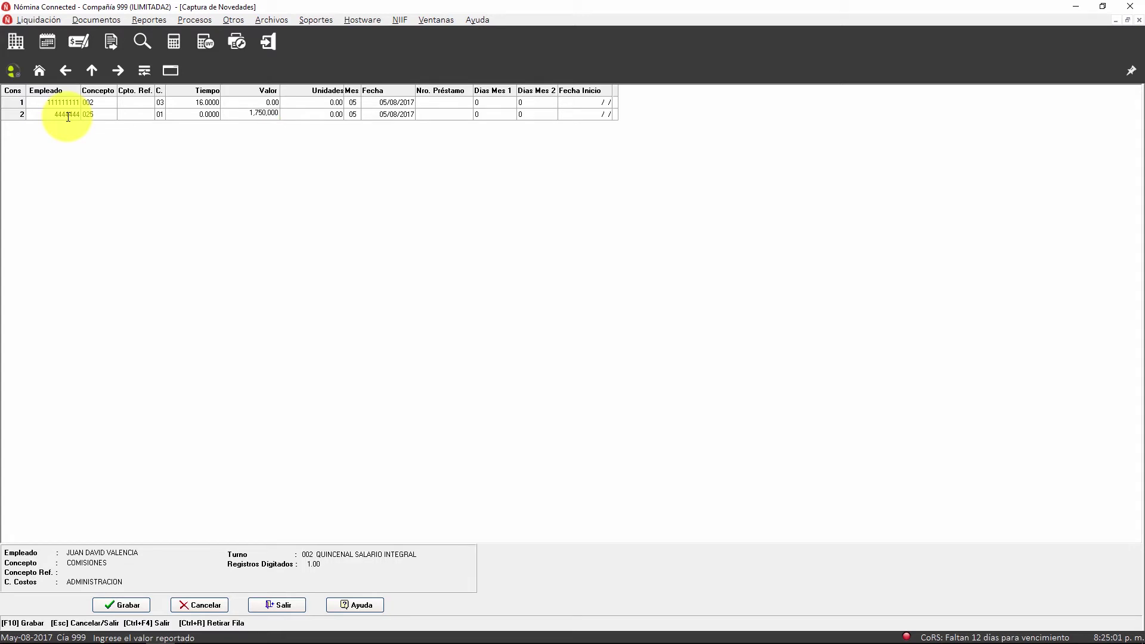
pyautogui.press('Return')
pyautogui.press('Return')
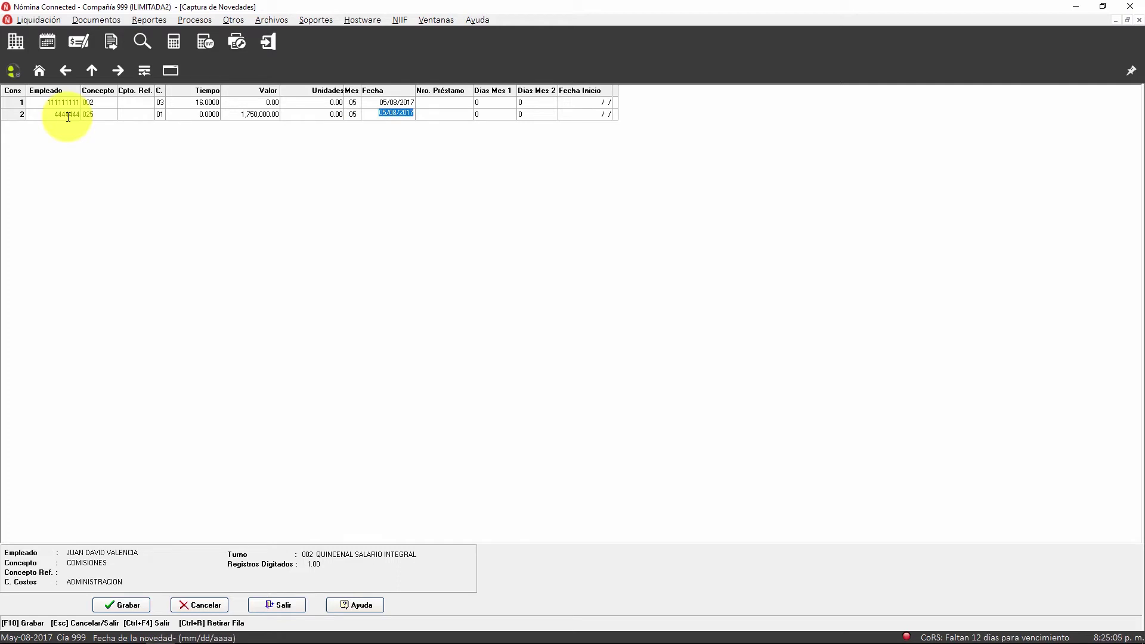
pyautogui.press('Return')
pyautogui.press('Return')
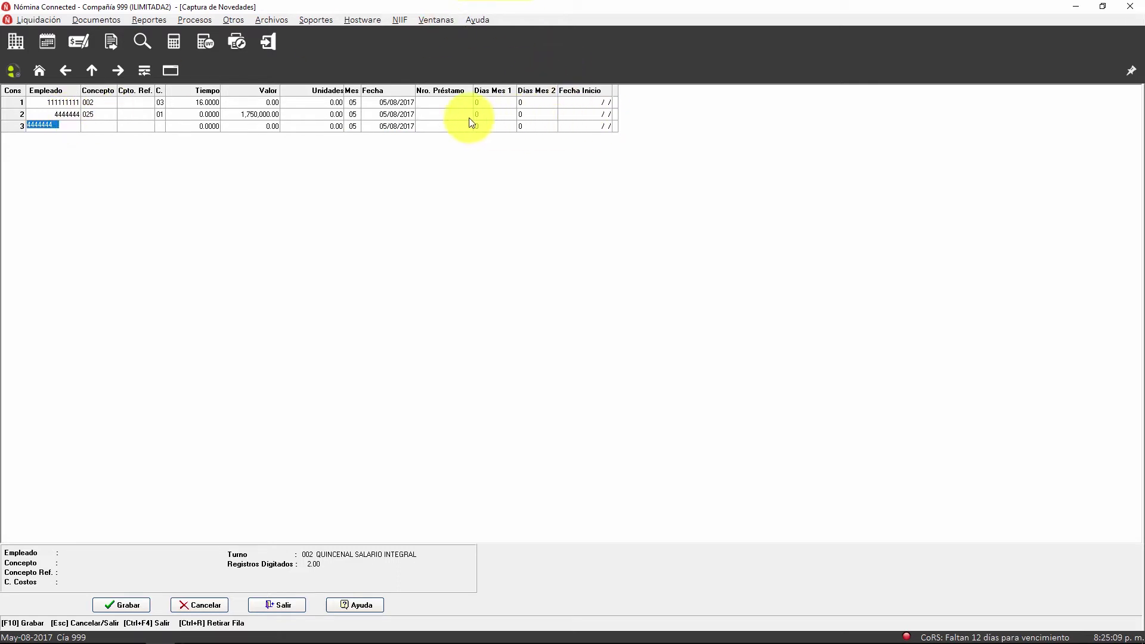
# - Assign the sixth employee in the name-ordered employee selection list to row 3 of the novedades grid
pyautogui.click(80, 116)
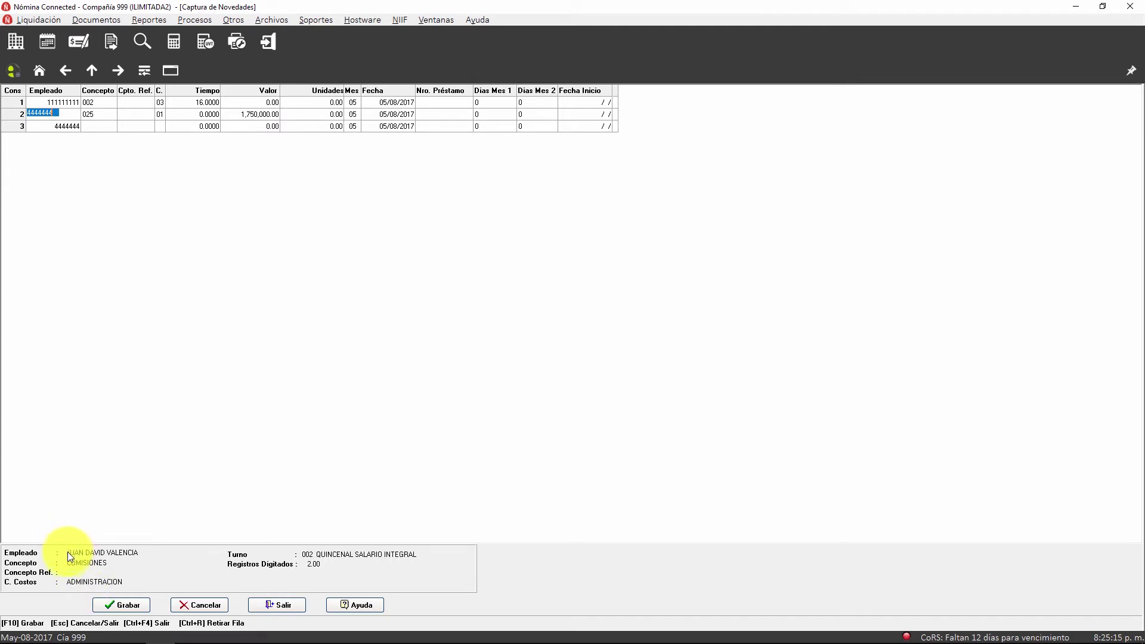
pyautogui.click(46, 113)
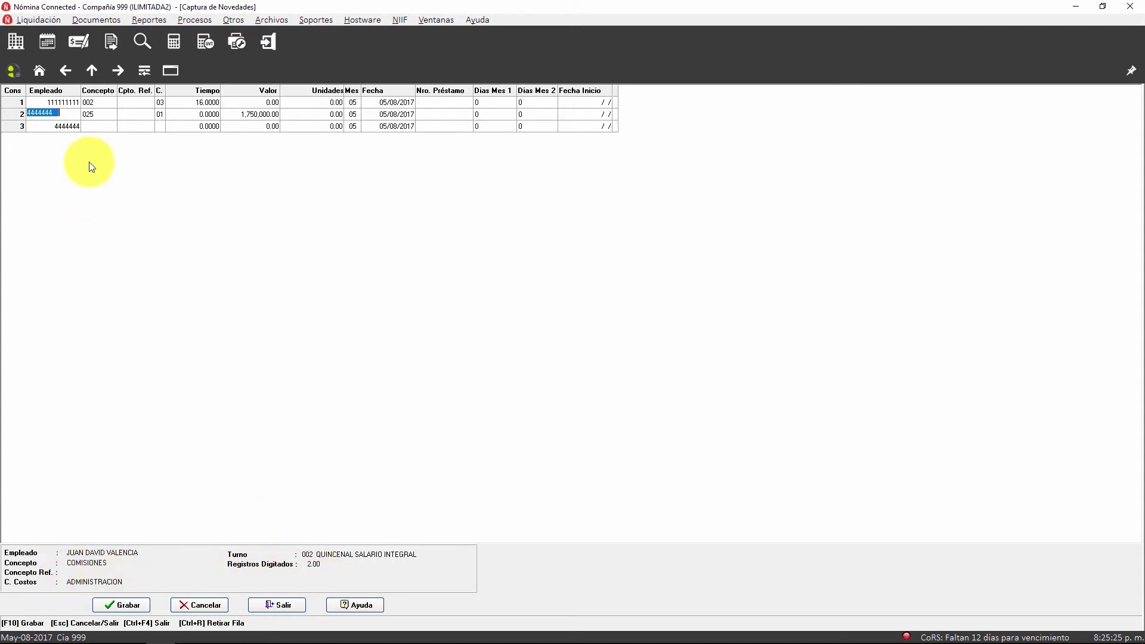
pyautogui.click(71, 126)
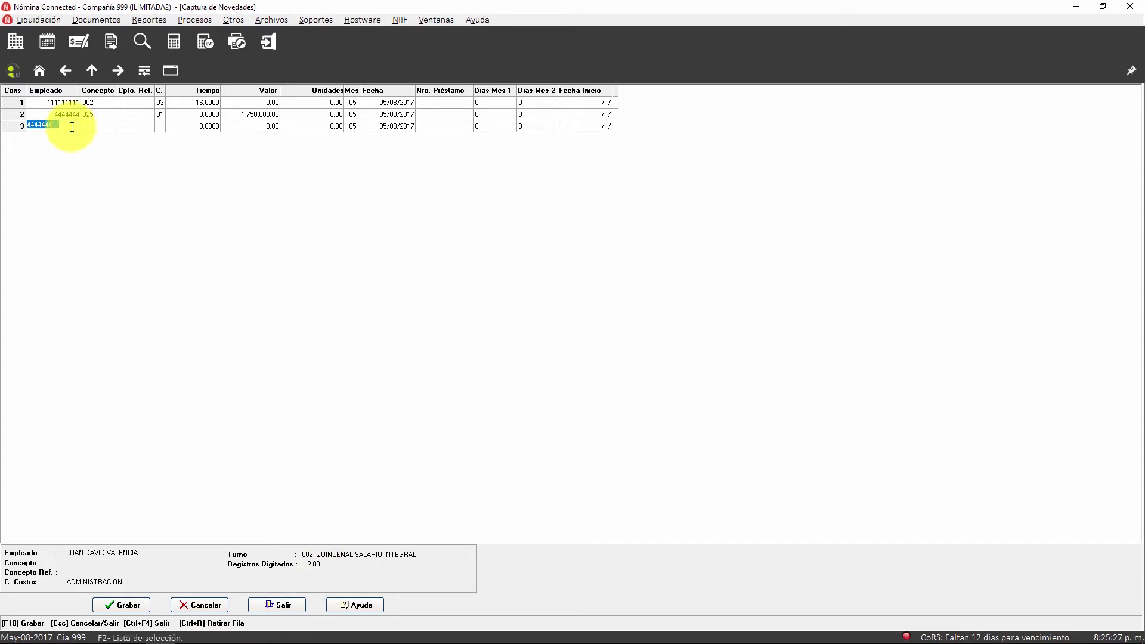
pyautogui.press('F2')
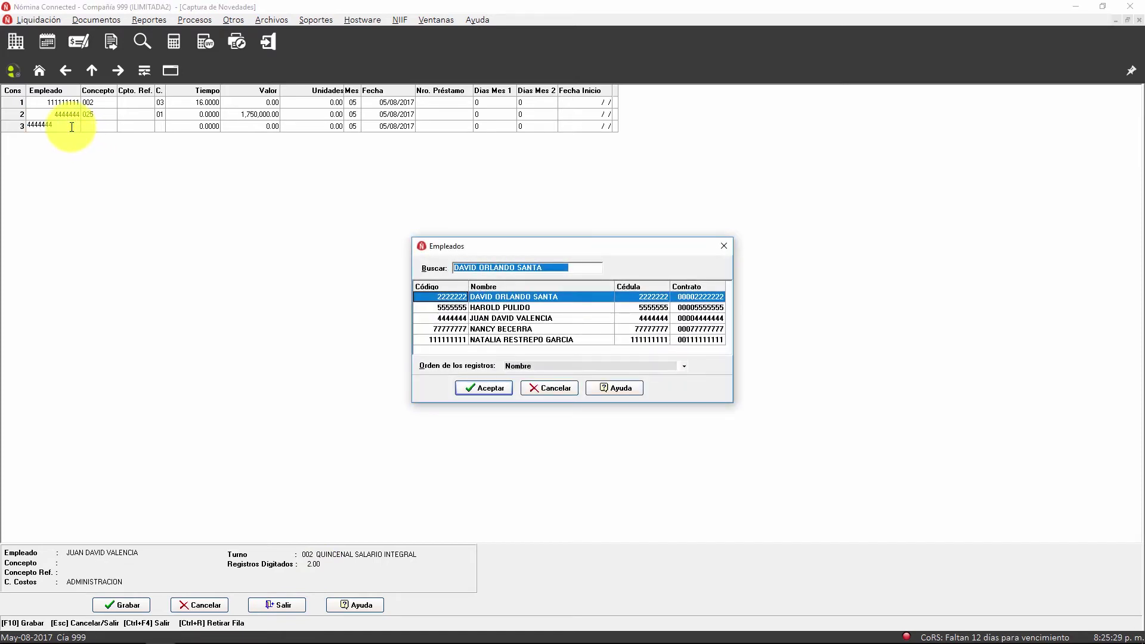
pyautogui.press('Down')
pyautogui.press('Down')
pyautogui.press('Down')
pyautogui.press('Down')
pyautogui.press('Down')
pyautogui.press('Down')
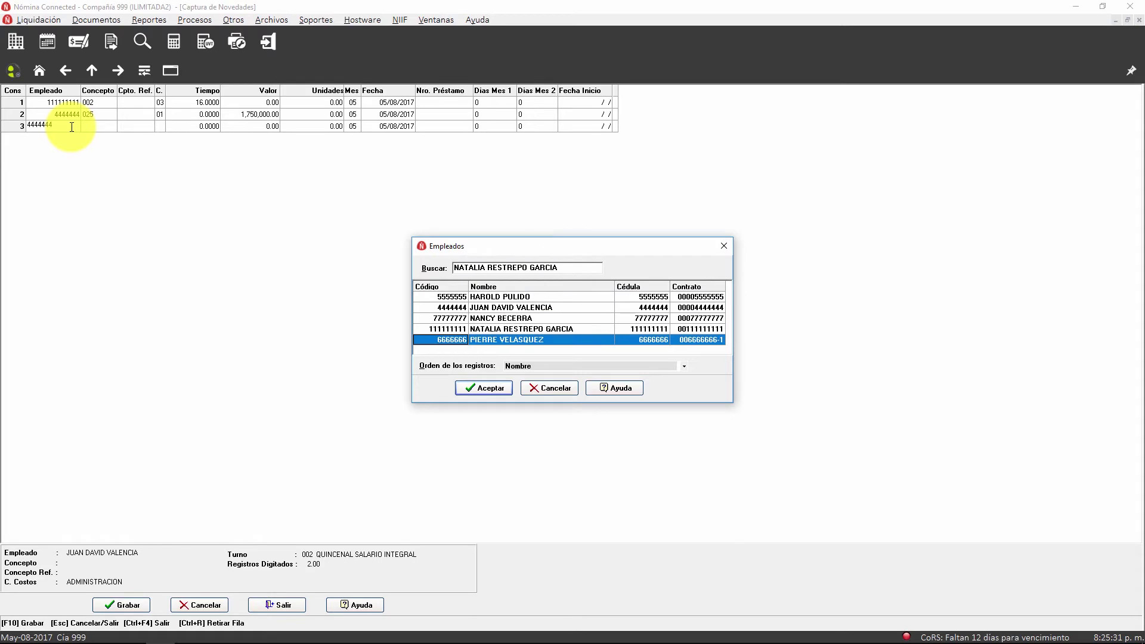
pyautogui.press('Up')
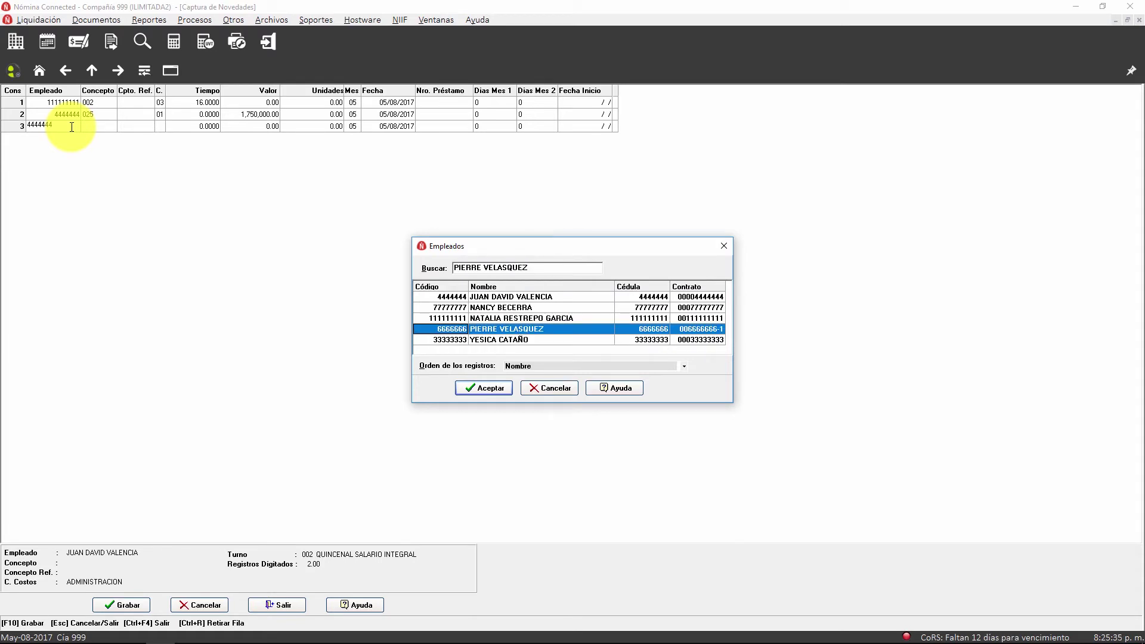
pyautogui.press('Up')
pyautogui.press('Down')
pyautogui.press('Return')
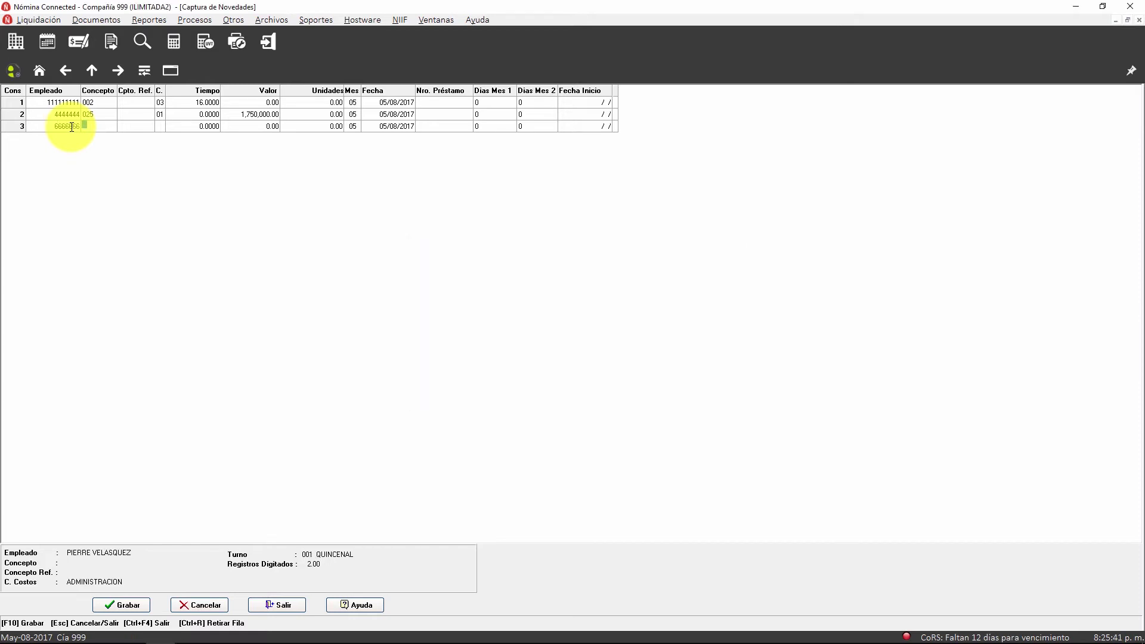
# - Look up the concepts starting with SUS and set row 3's concept to 017, SUSPENSION
pyautogui.press('Return')
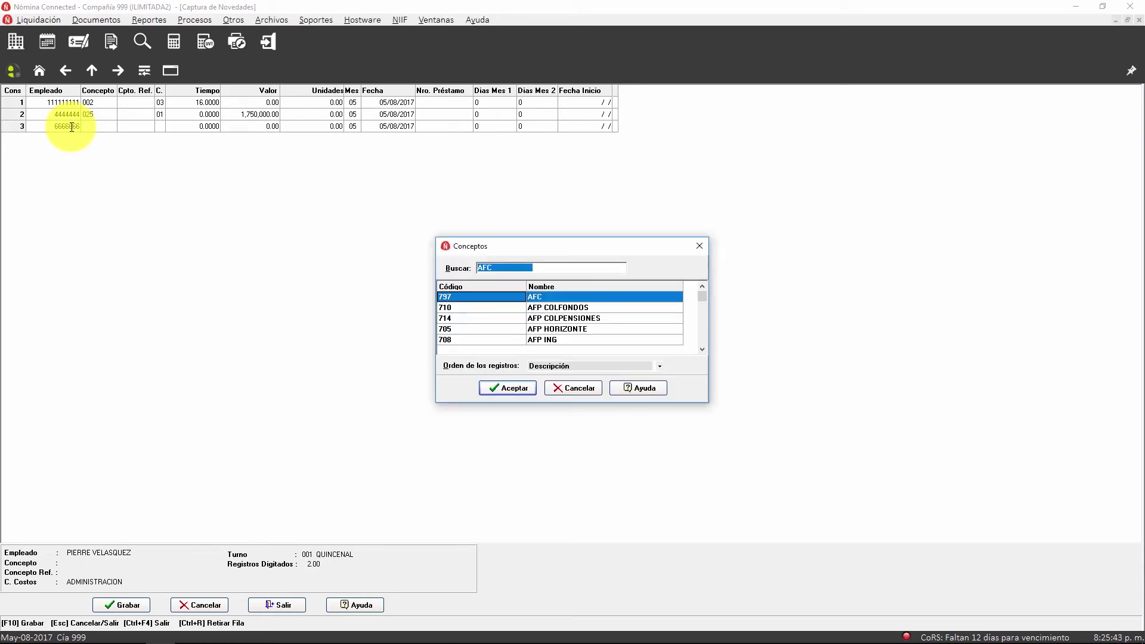
pyautogui.write('SUS')
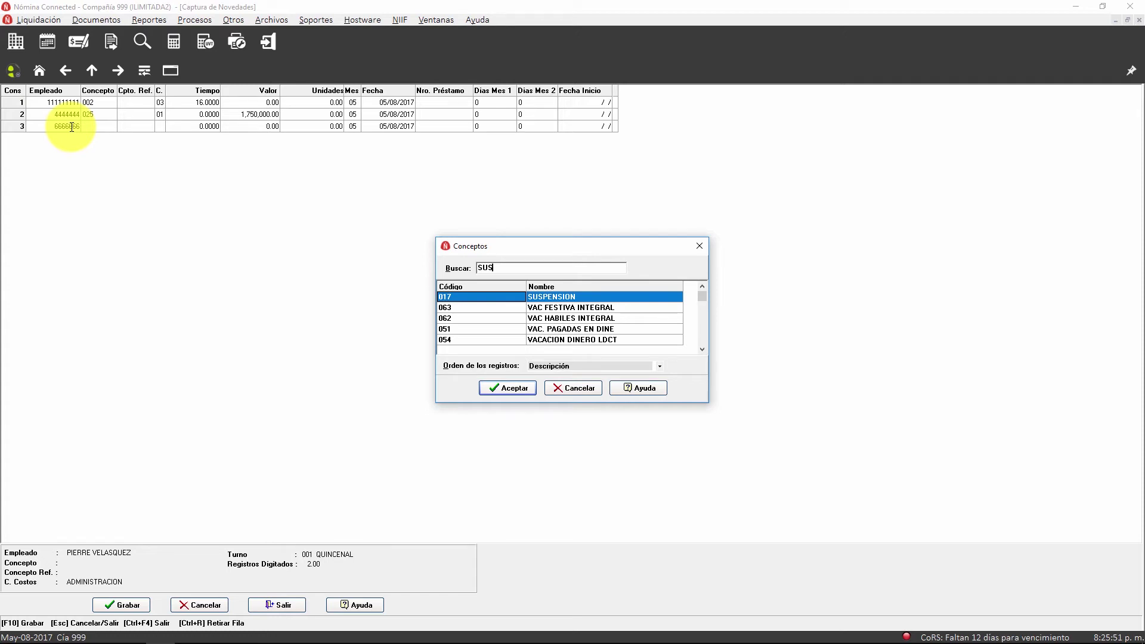
pyautogui.press('Return')
pyautogui.press('Return')
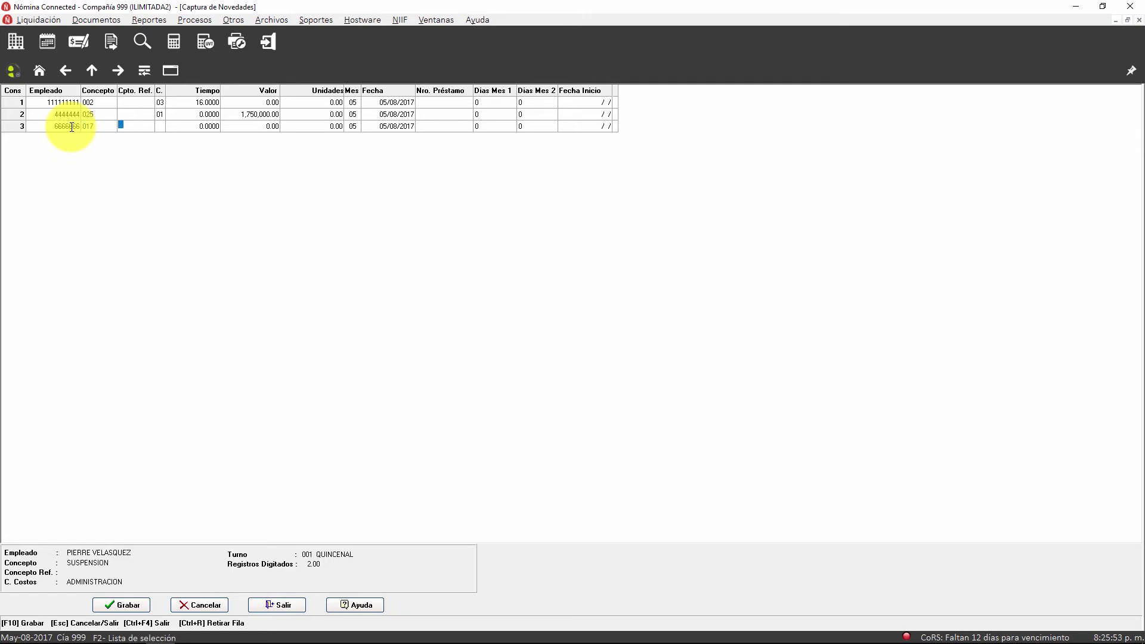
# - Set the reference concept of the SUSPENSION entry in row 3 to 001, BASICO
pyautogui.click(131, 126)
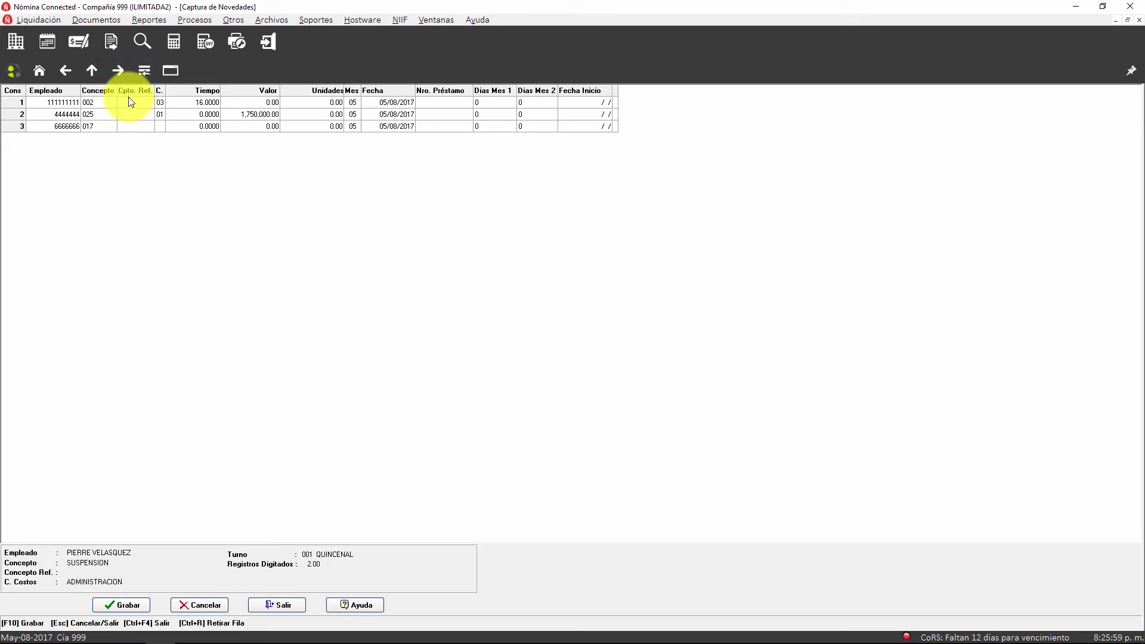
pyautogui.click(130, 123)
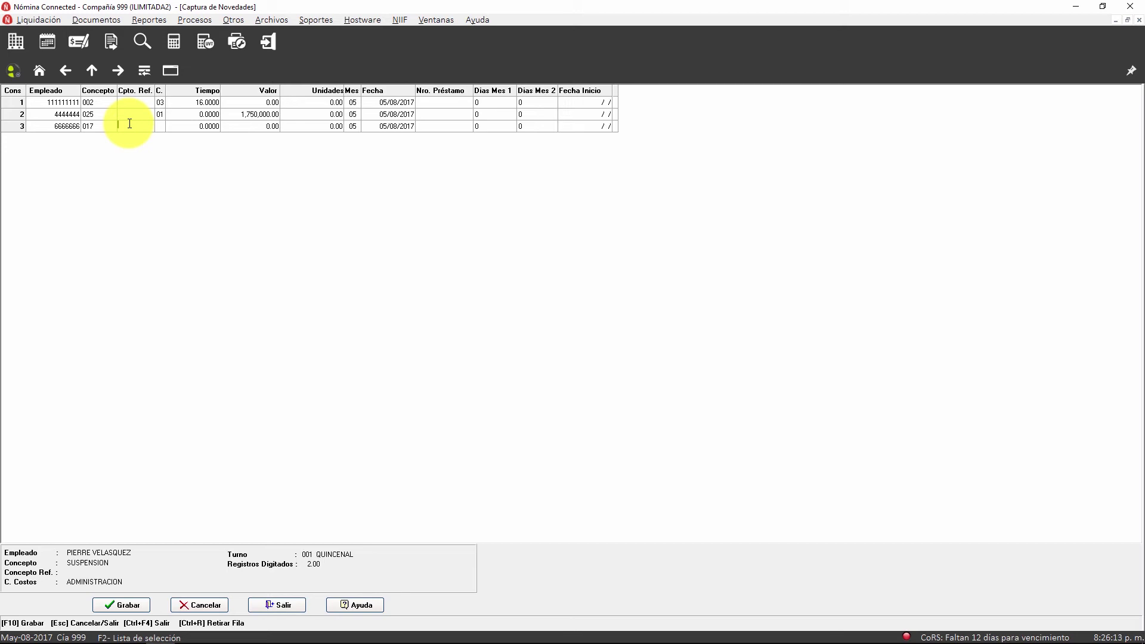
pyautogui.click(147, 95)
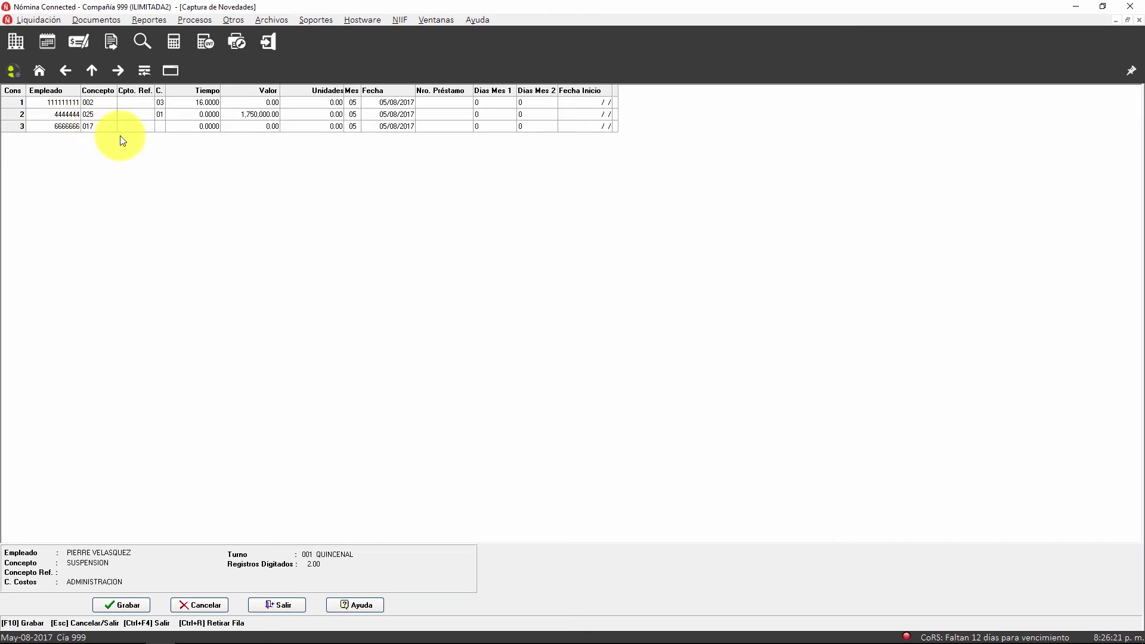
pyautogui.write('001')
pyautogui.press('Return')
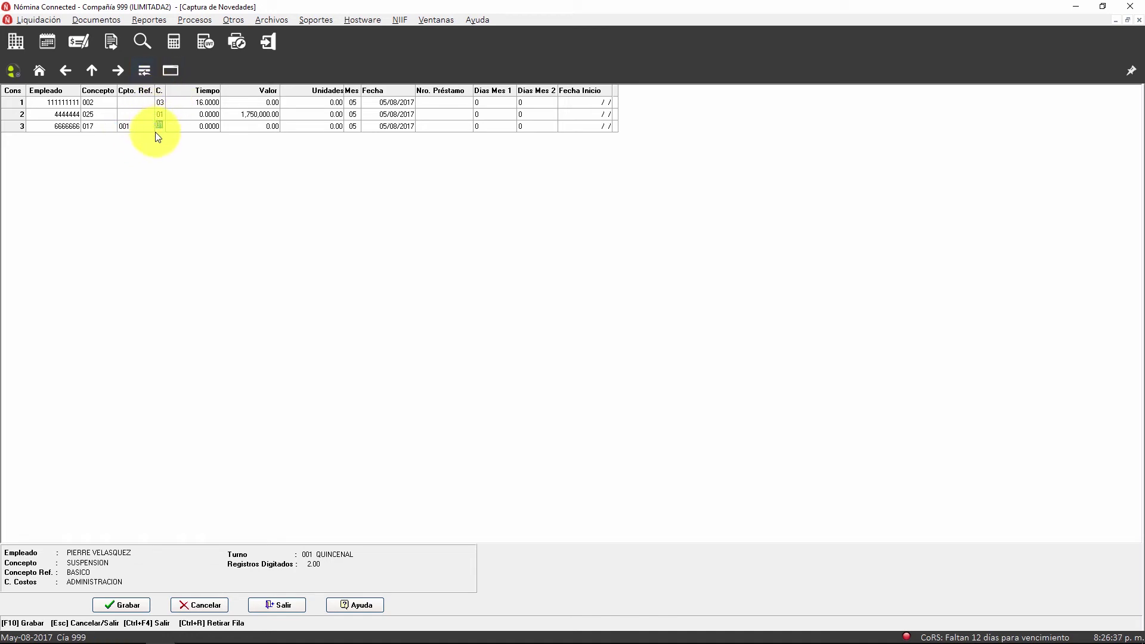
# - Set the Tiempo of the SUSPENSION entry in row 3 to 24
pyautogui.click(192, 125)
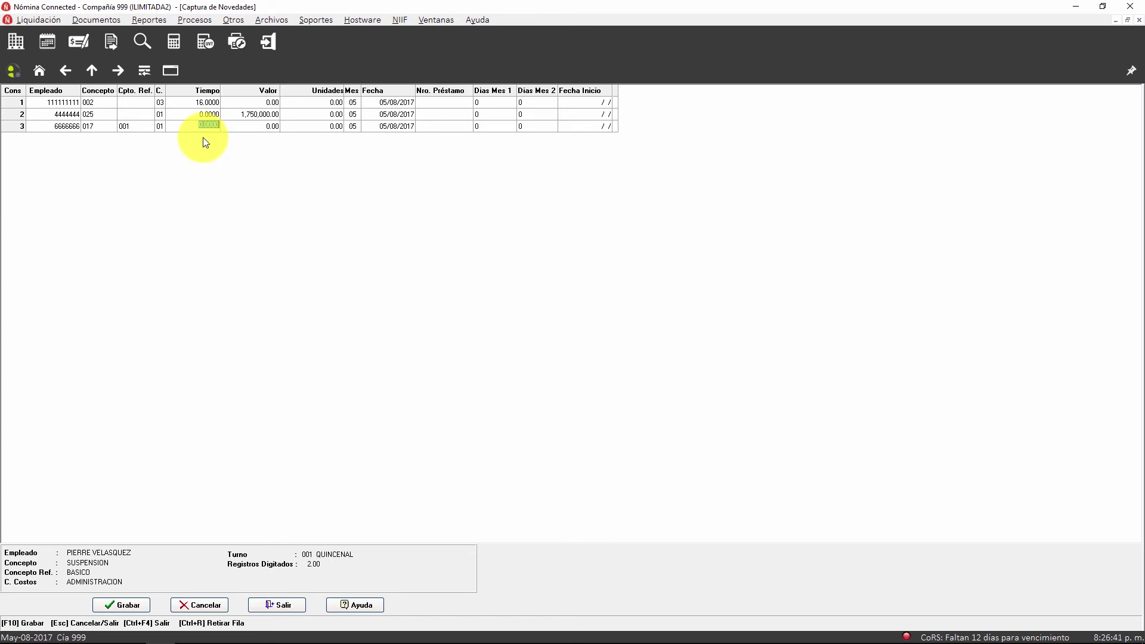
pyautogui.write('24')
pyautogui.press('Return')
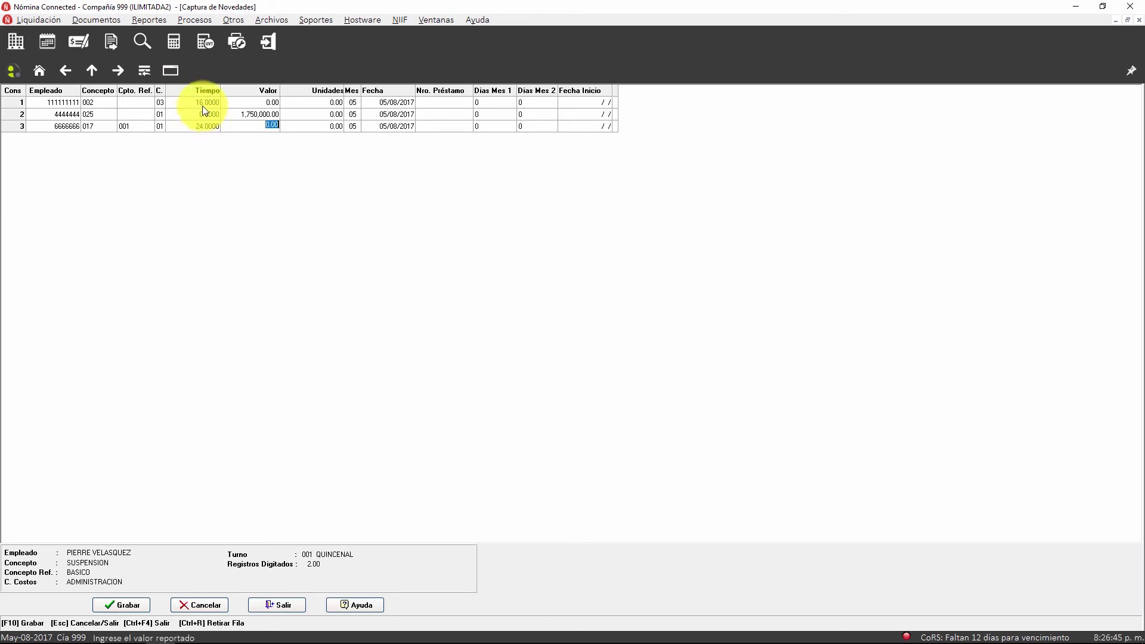
# - Accept row 3's default values through the loan number and set its Fecha Inicio to 05/03/2017, completing the record
pyautogui.press('Return')
pyautogui.press('Return')
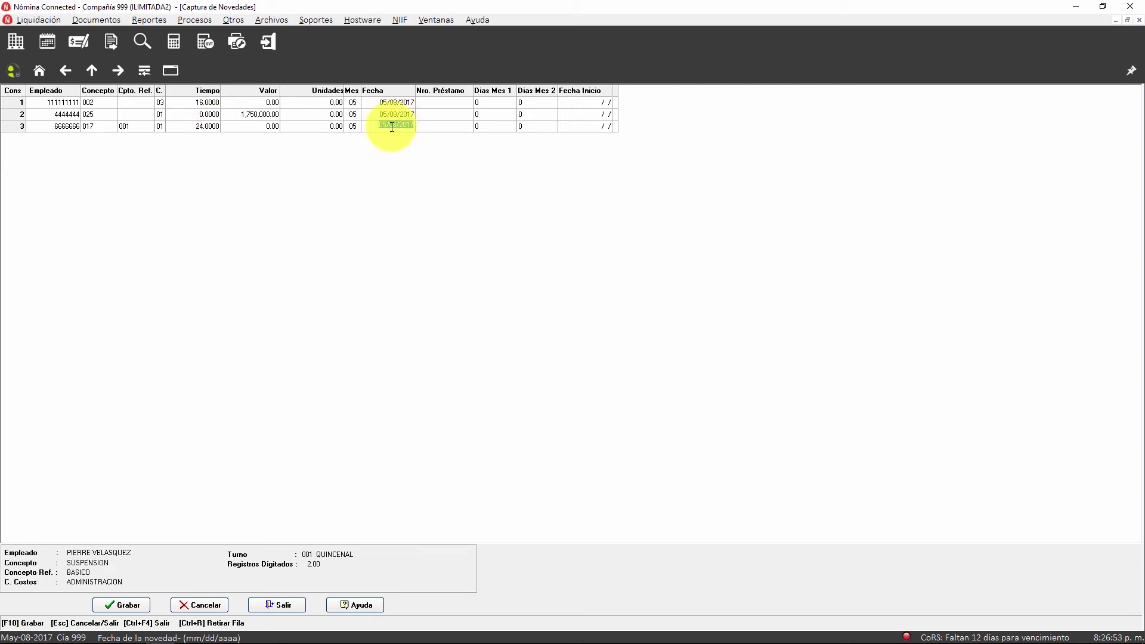
pyautogui.press('Return')
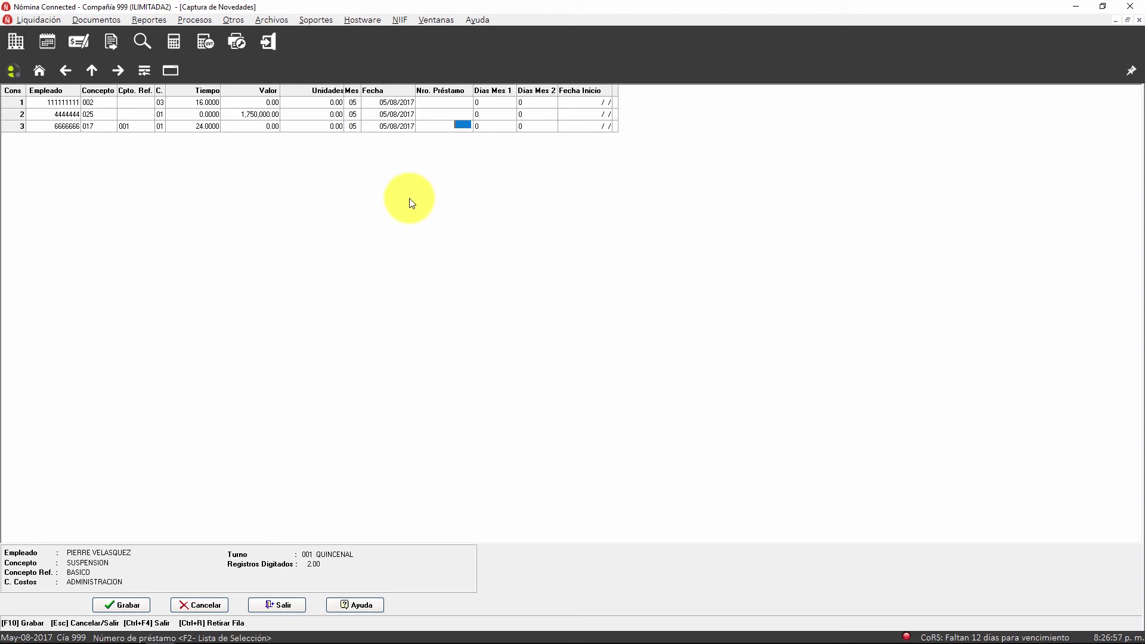
pyautogui.press('Return')
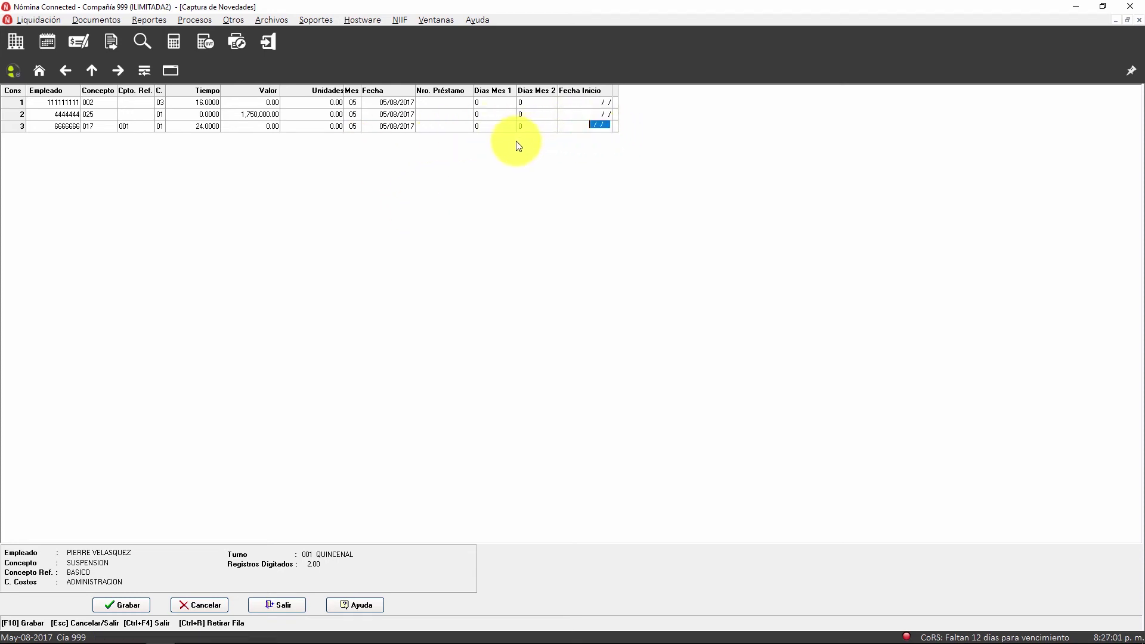
pyautogui.write('05/03/0')
pyautogui.press('BackSpace')
pyautogui.write('2017')
pyautogui.press('Return')
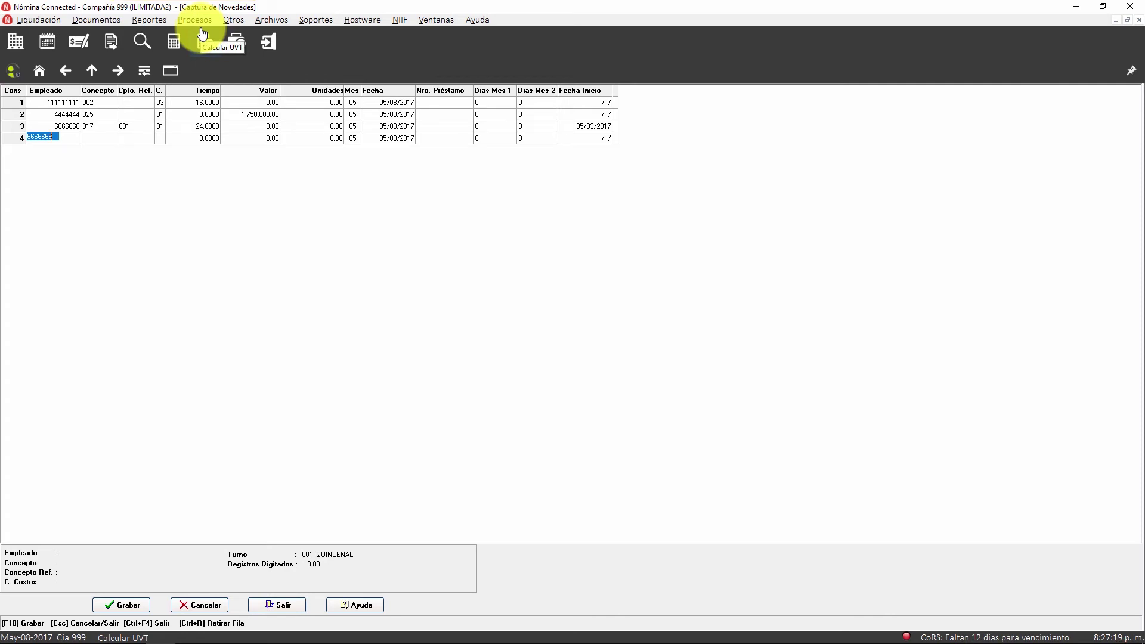
# - Keep the same employee in row 4, look up concepts starting with DED and set its concept to 523, DEDUCC. PRESTAMO
pyautogui.press('Return')
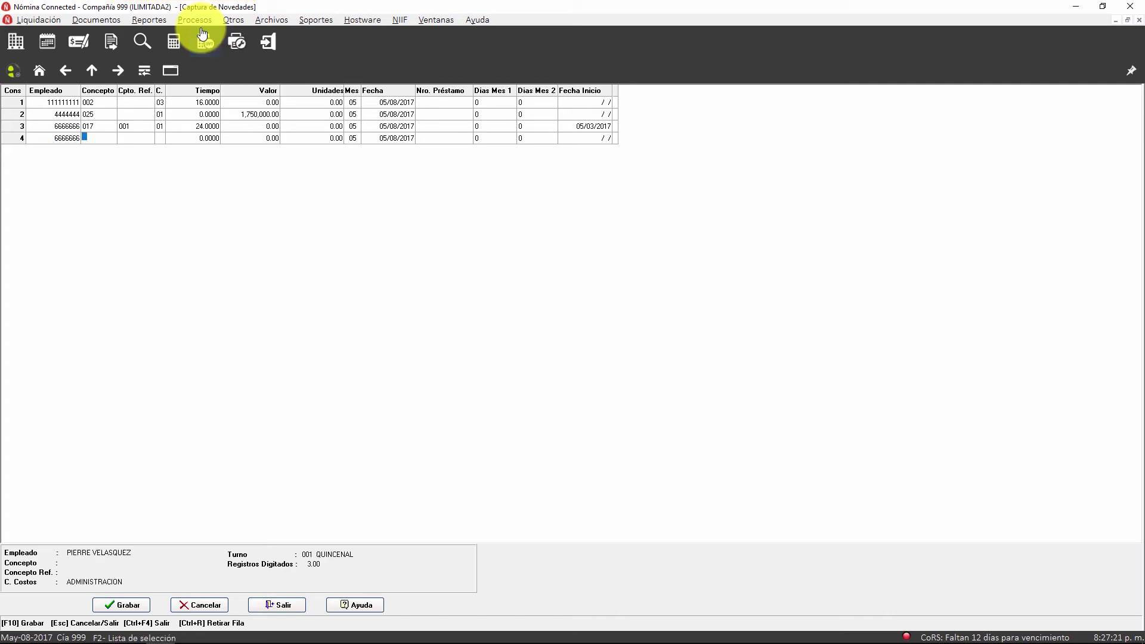
pyautogui.press('F2')
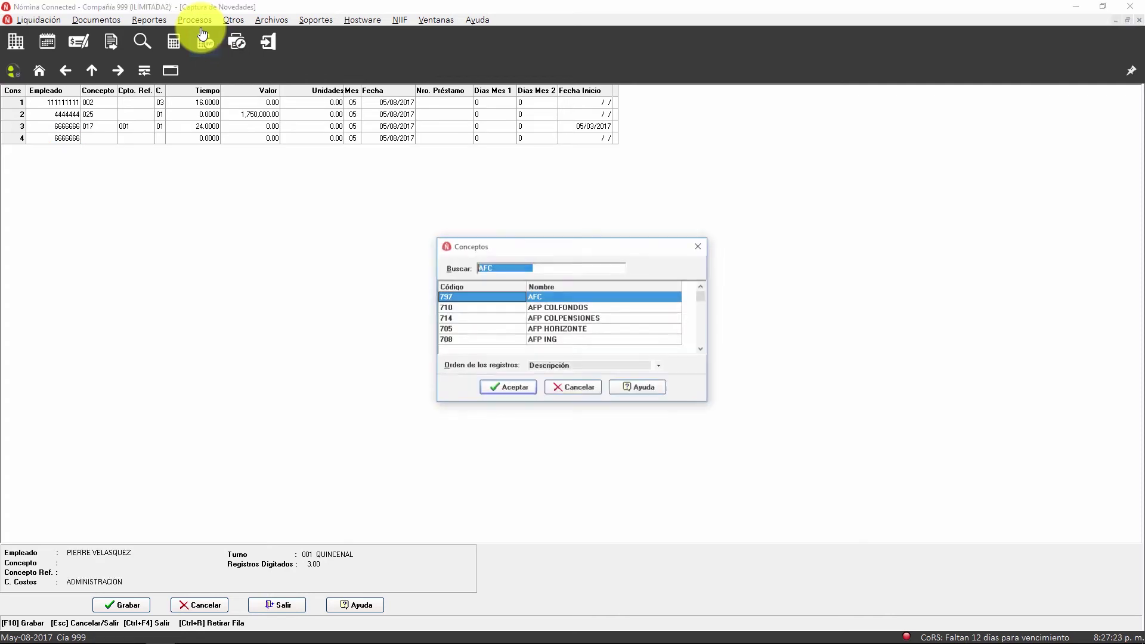
pyautogui.write('DED')
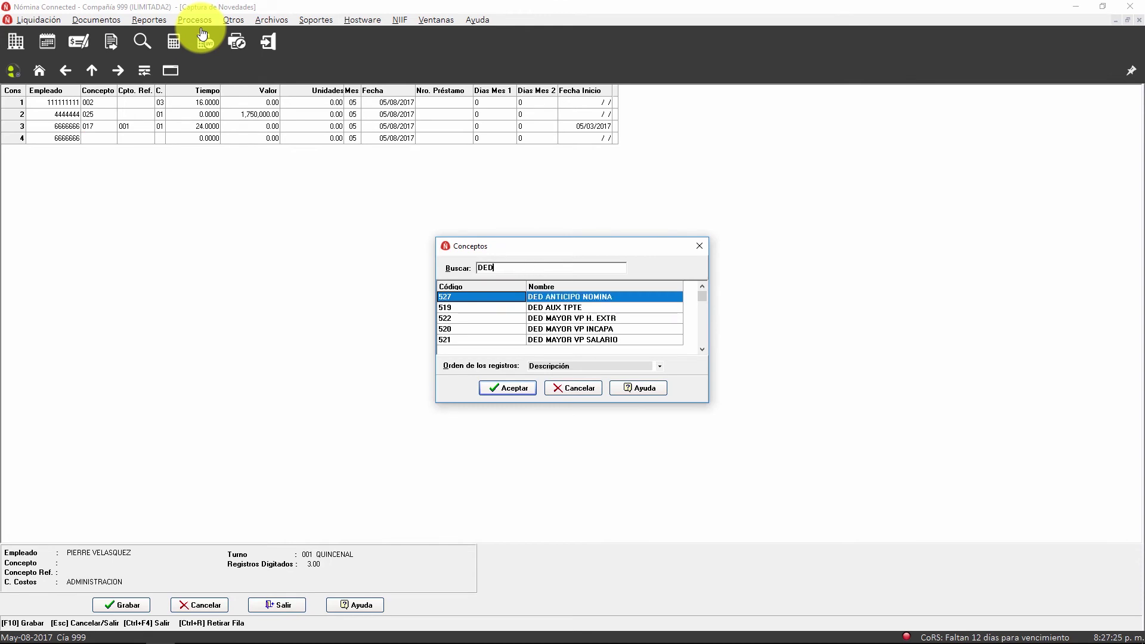
pyautogui.press('Down')
pyautogui.press('Down')
pyautogui.press('Down')
pyautogui.press('Down')
pyautogui.press('Down')
pyautogui.press('Down')
pyautogui.press('Down')
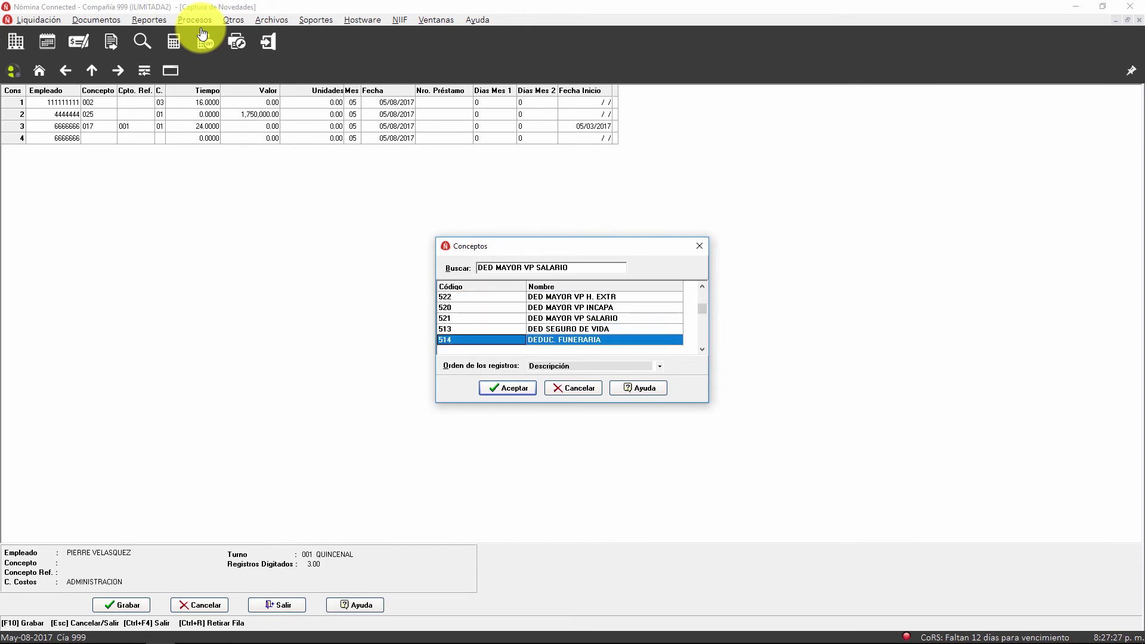
pyautogui.press('Down')
pyautogui.press('Up')
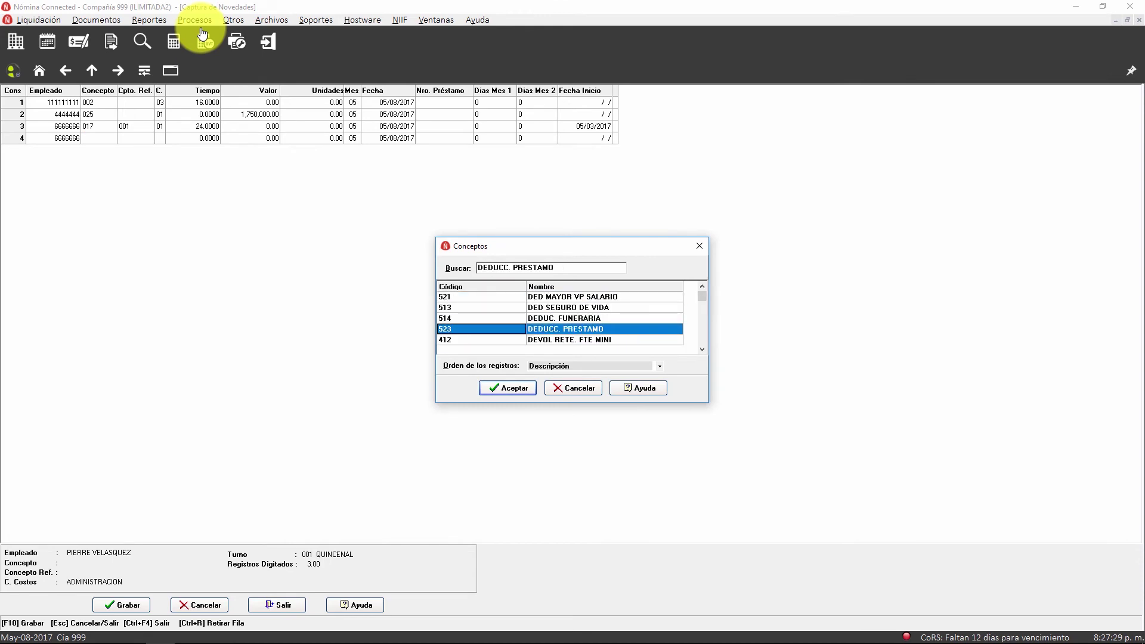
pyautogui.press('Return')
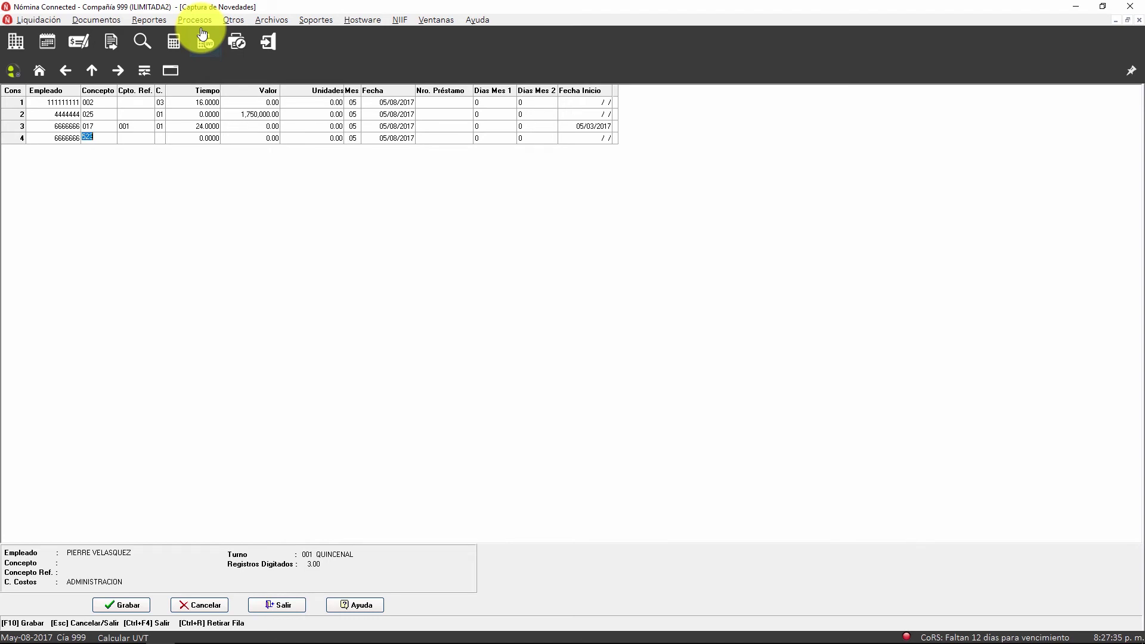
pyautogui.press('Return')
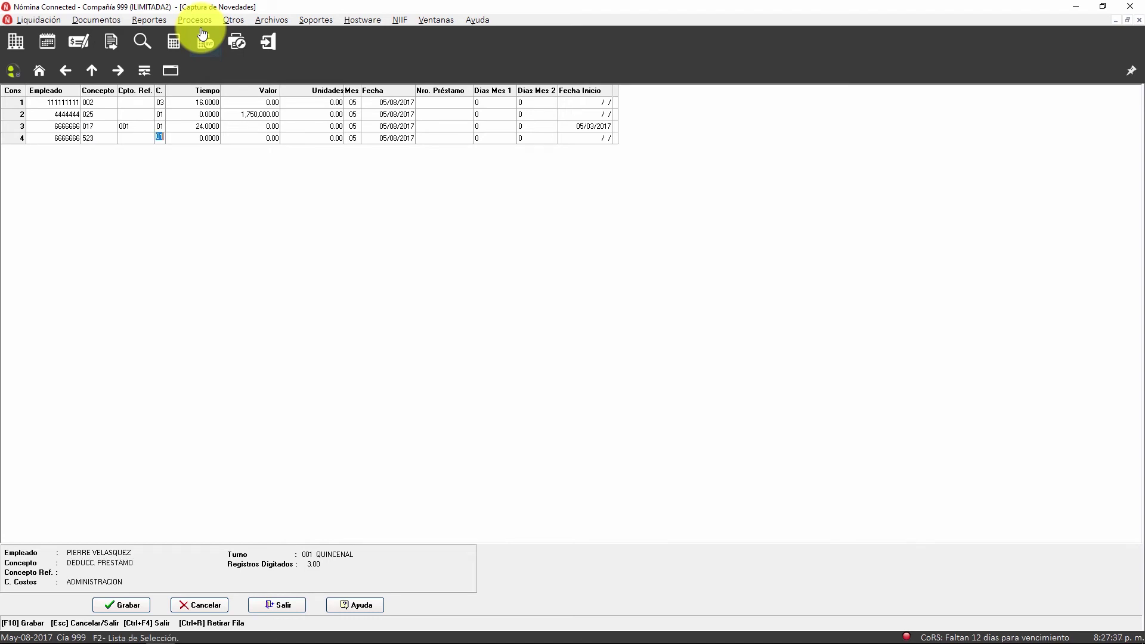
# - Accept cost centre 01 and the default Tiempo in row 4, and set its Valor to 40,000
pyautogui.press('Return')
pyautogui.press('Return')
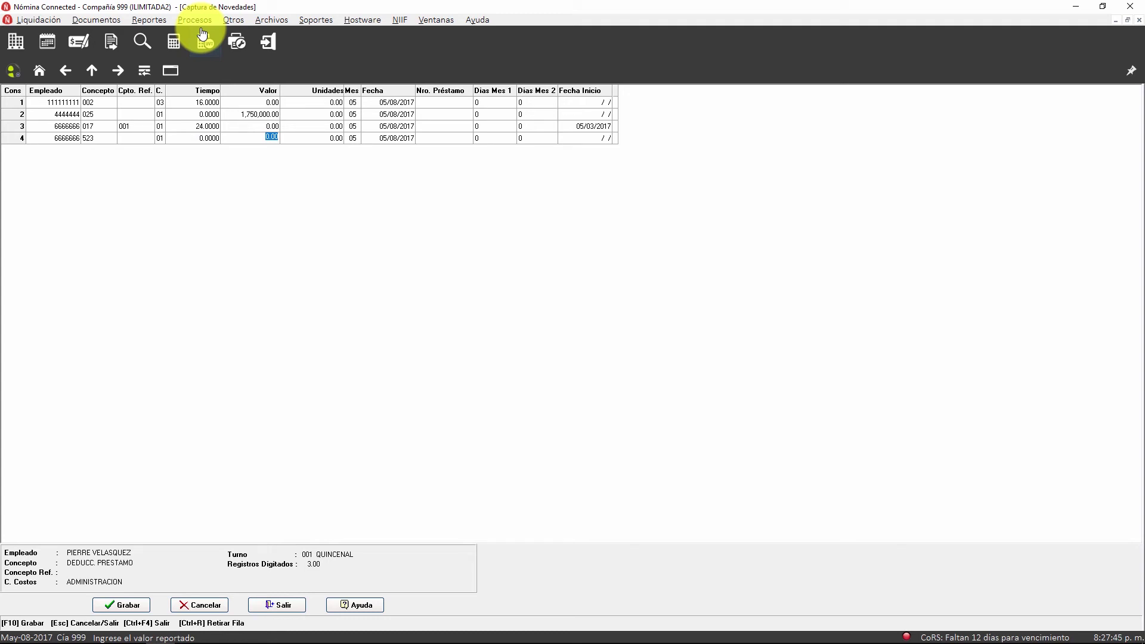
pyautogui.write('400000')
pyautogui.click(86, 138)
pyautogui.click(251, 138)
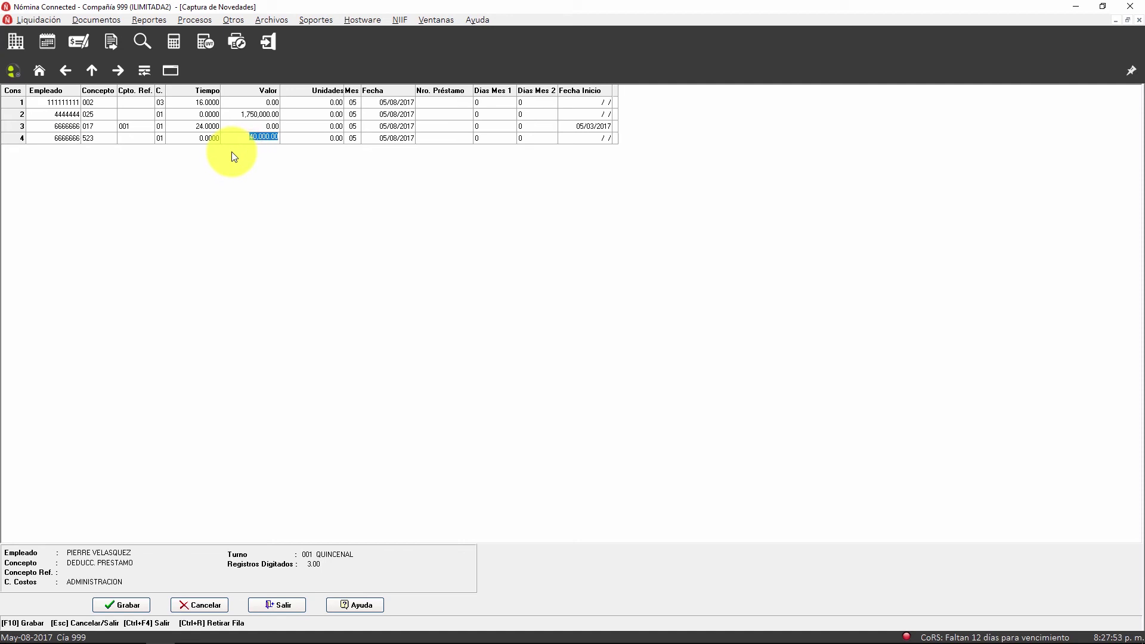
pyautogui.click(58, 137)
pyautogui.click(94, 140)
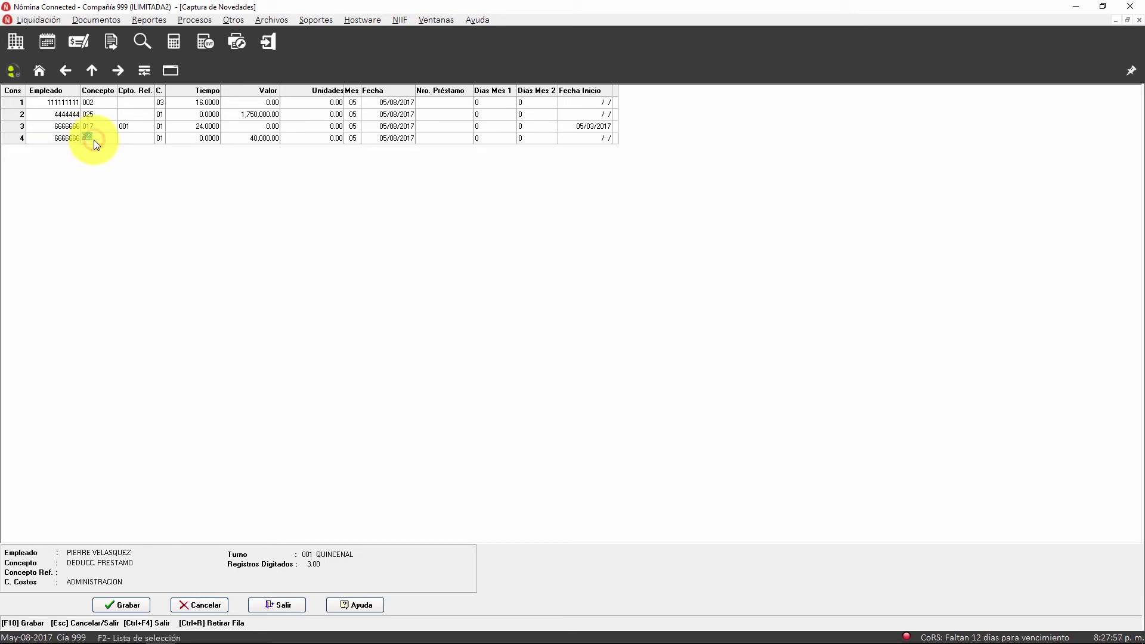
# - Reset row 4's Valor to 0, accept the defaults through Fecha and try to leave the loan number blank
pyautogui.click(254, 138)
pyautogui.write('0')
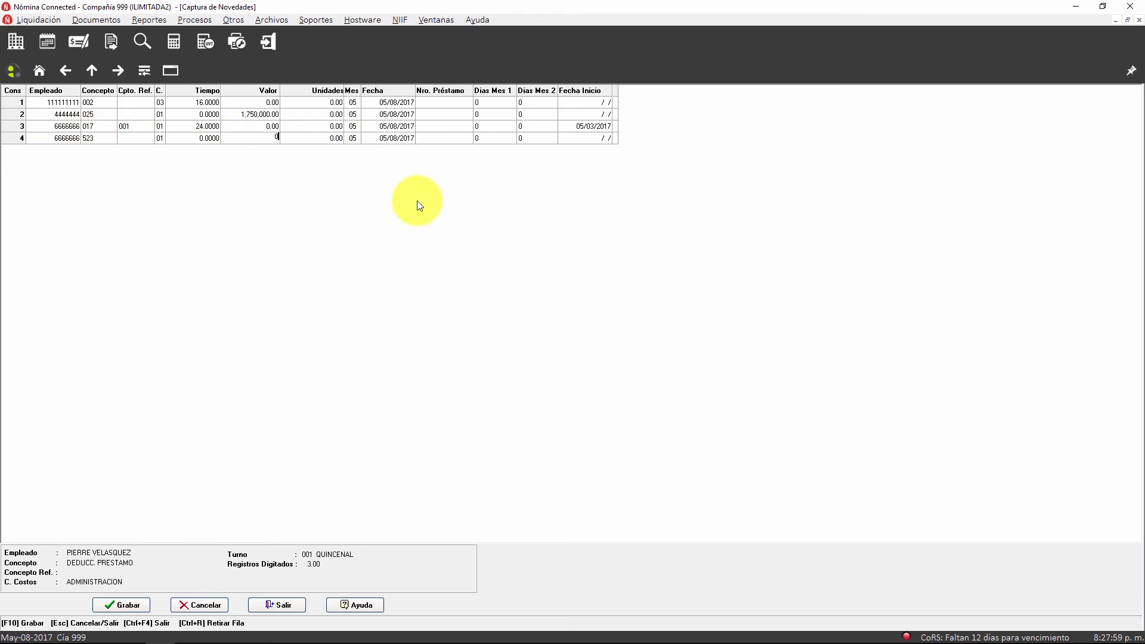
pyautogui.press('Return')
pyautogui.press('Return')
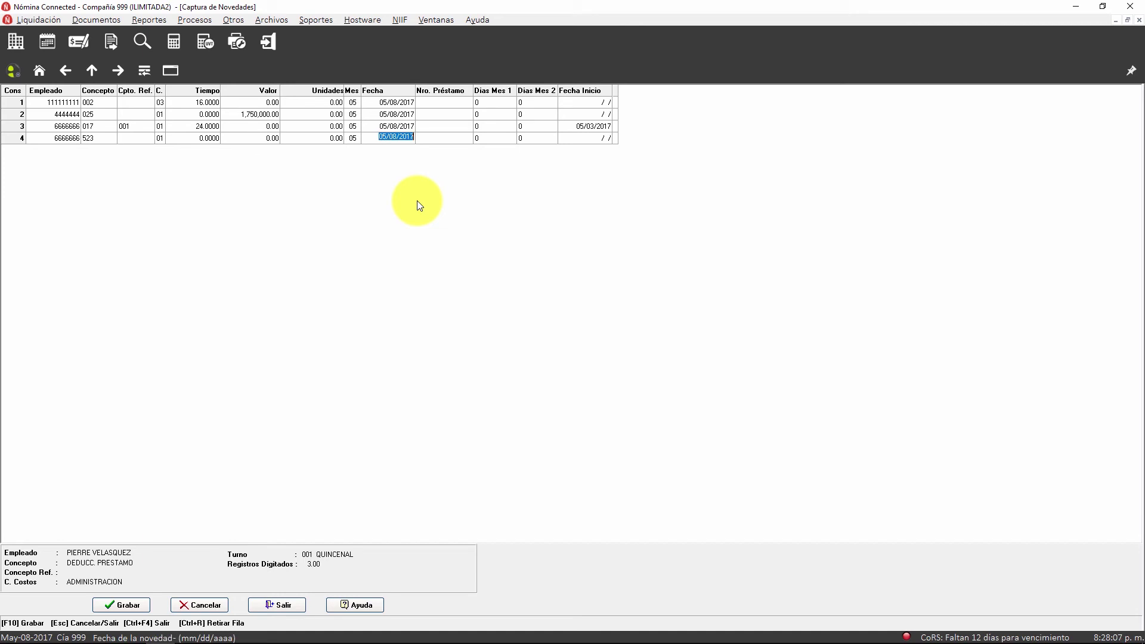
pyautogui.press('Return')
pyautogui.press('Return')
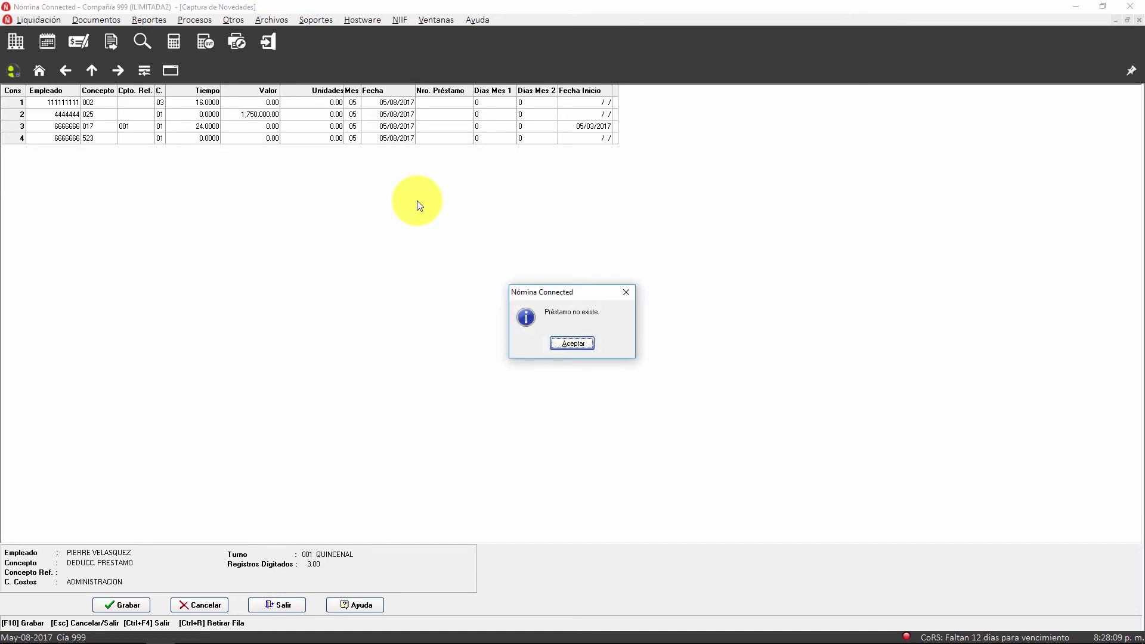
pyautogui.press('Return')
pyautogui.press('Return')
pyautogui.press('Return')
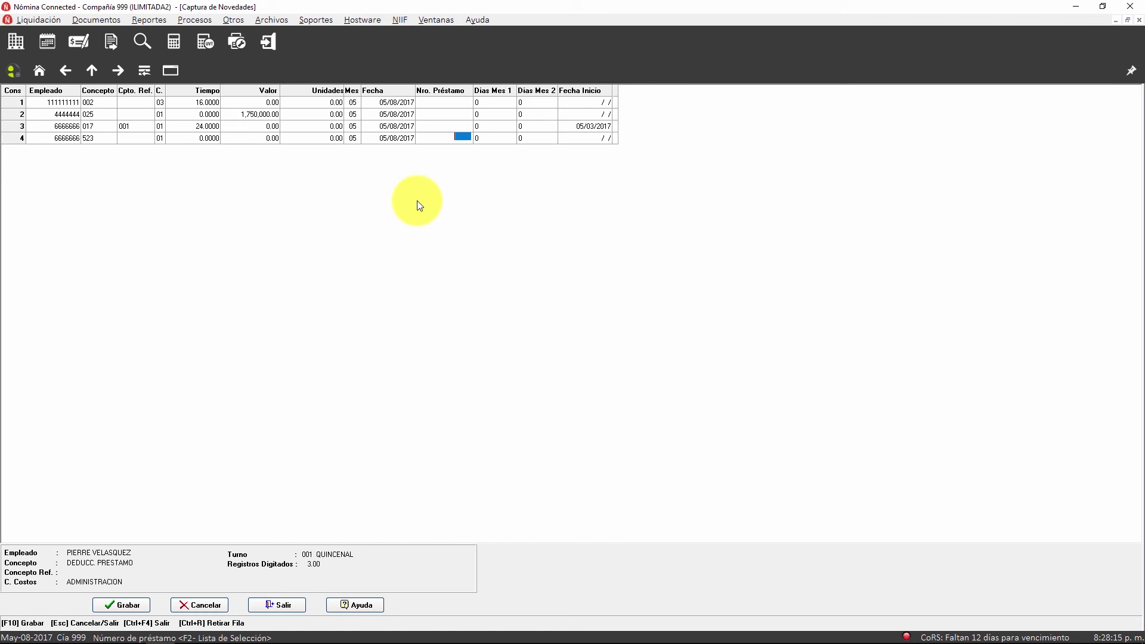
# - Look up the employee's existing concept 523 loan and assign its number to row 4, completing the record
pyautogui.doubleClick(460, 141)
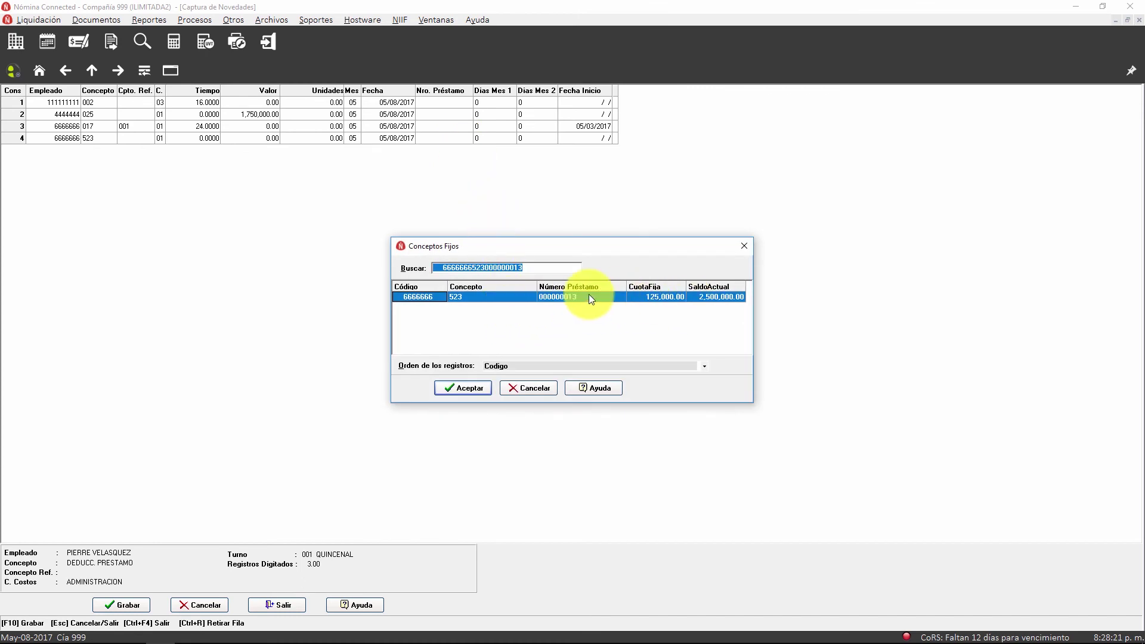
pyautogui.doubleClick(534, 297)
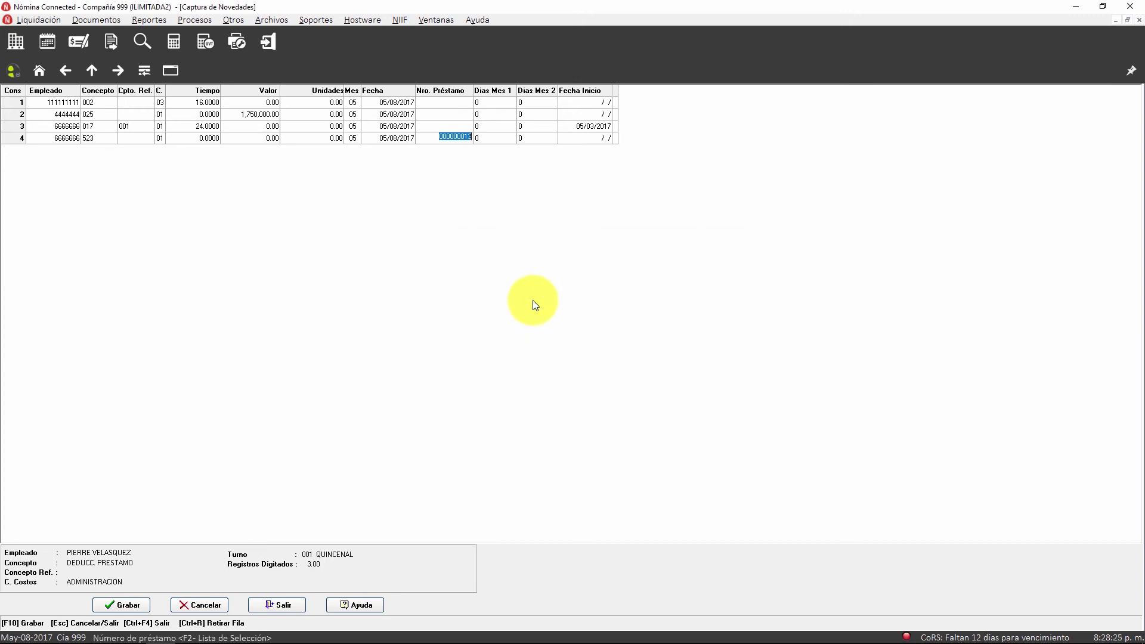
pyautogui.press('Return')
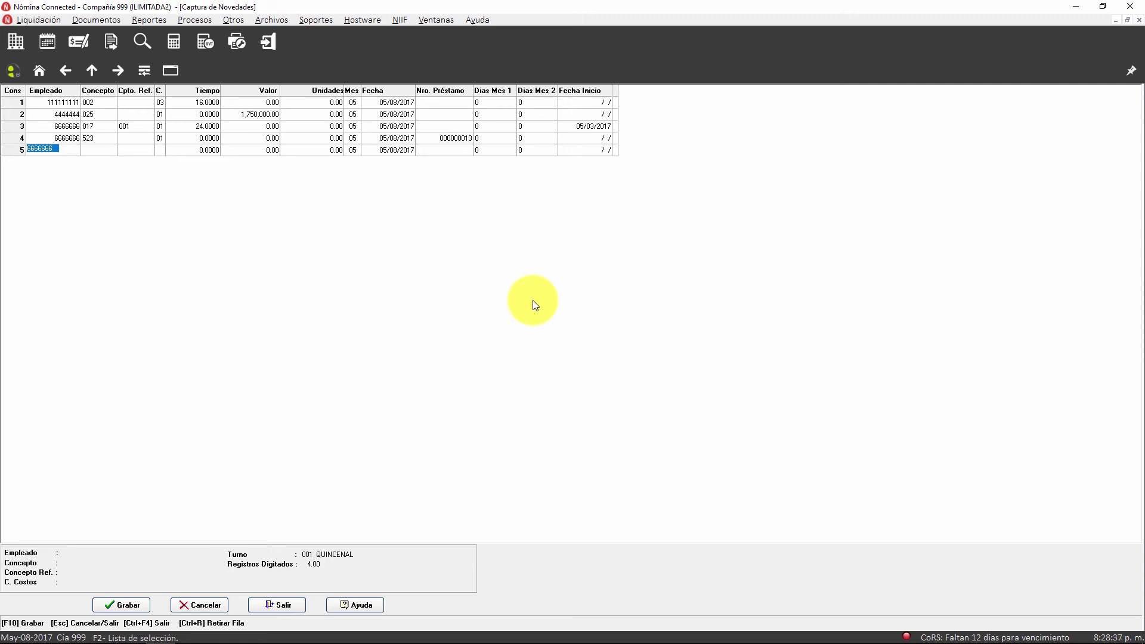
# - Go through the captured rows and delete row 4, the DEDUCC. PRESTAMO entry
pyautogui.press('Up')
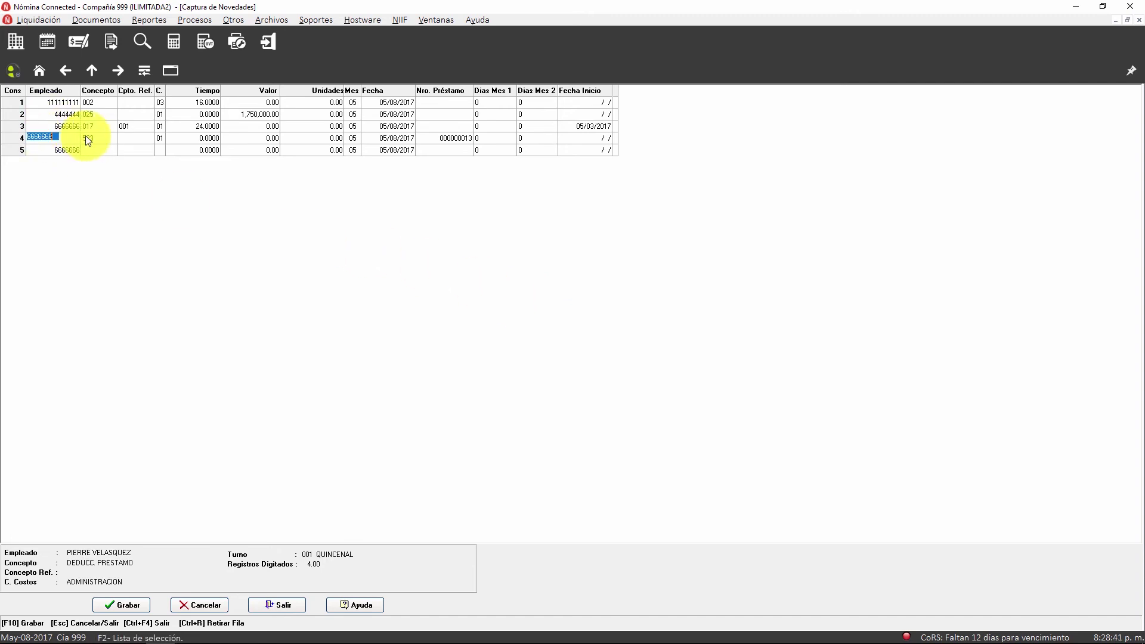
pyautogui.click(66, 104)
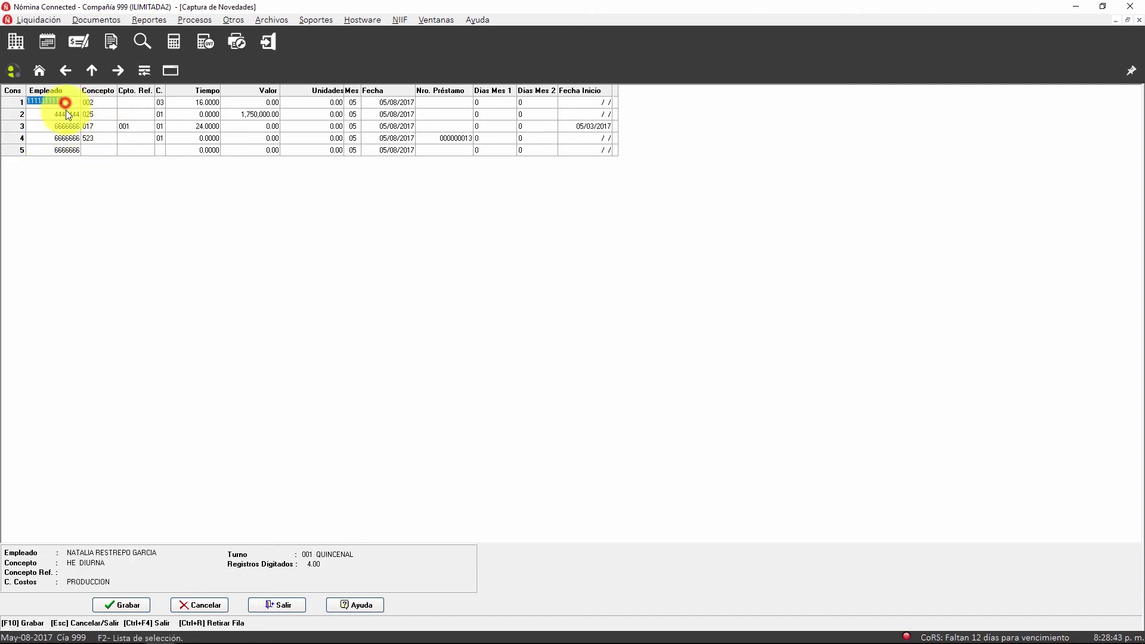
pyautogui.click(66, 114)
pyautogui.click(67, 126)
pyautogui.click(67, 139)
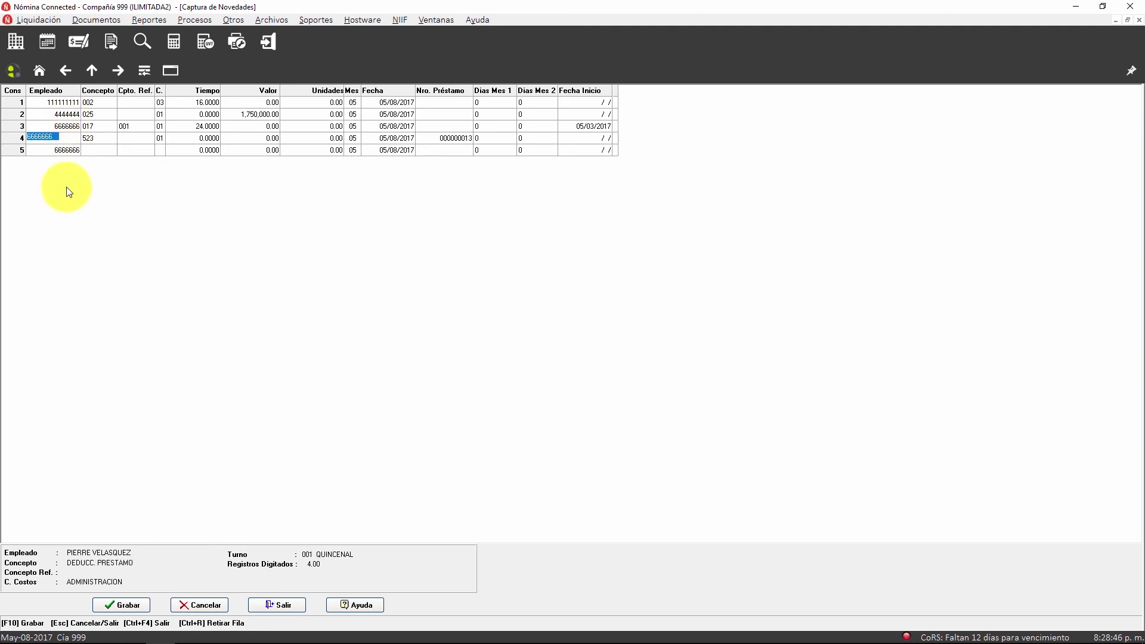
pyautogui.click(68, 138)
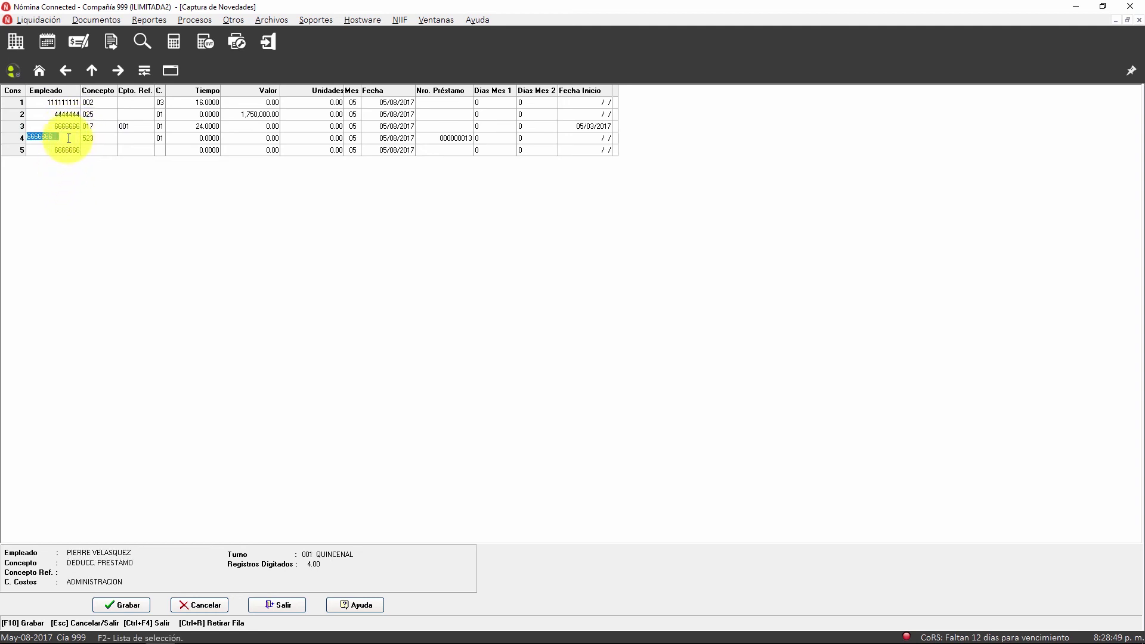
pyautogui.hotkey('ctrl', 'r')
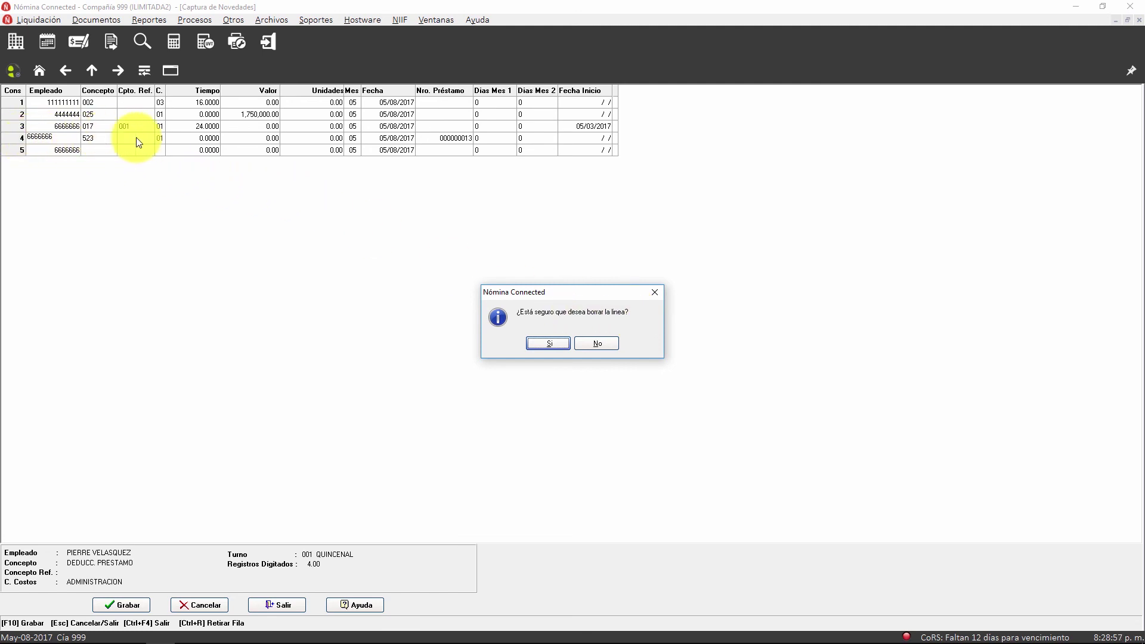
pyautogui.click(553, 344)
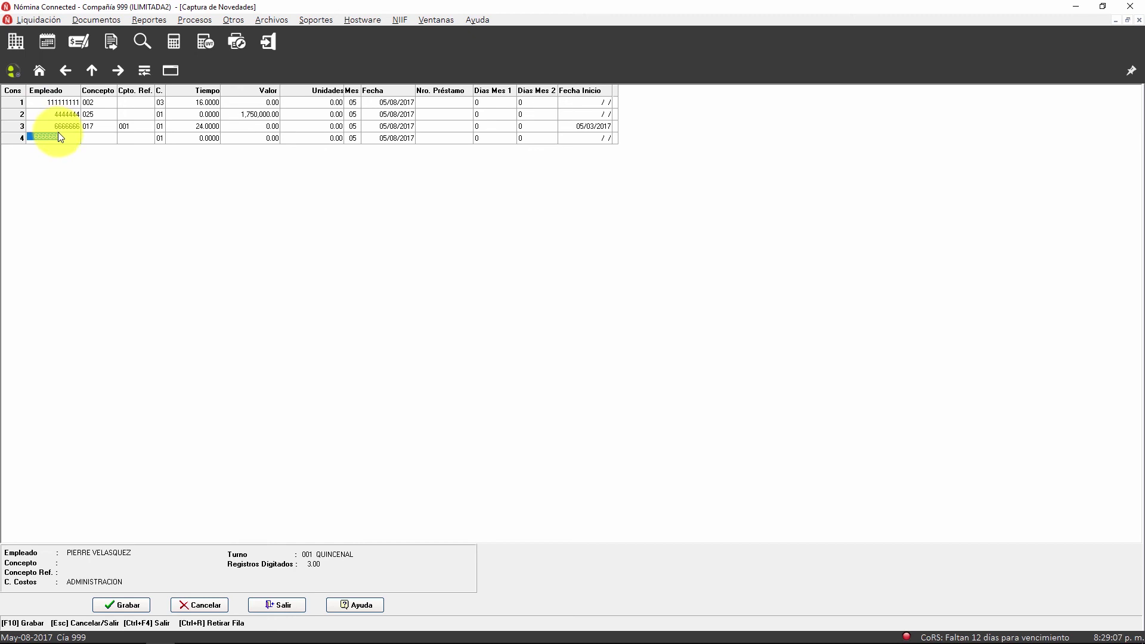
# - Save the captured novedades and exit the capture form
pyautogui.click(127, 606)
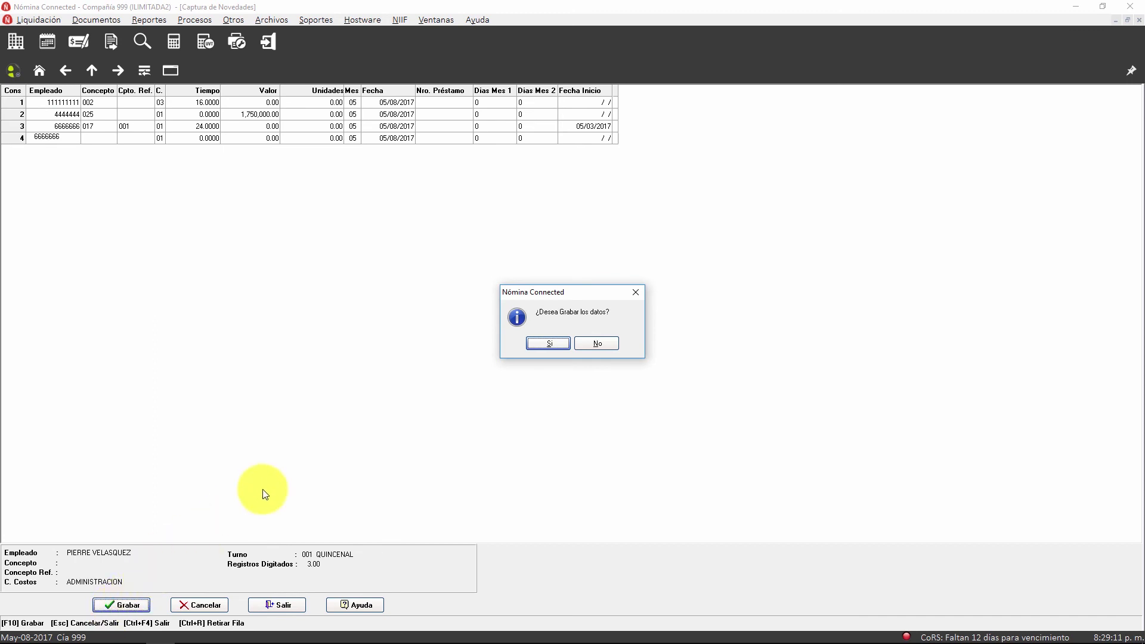
pyautogui.click(535, 344)
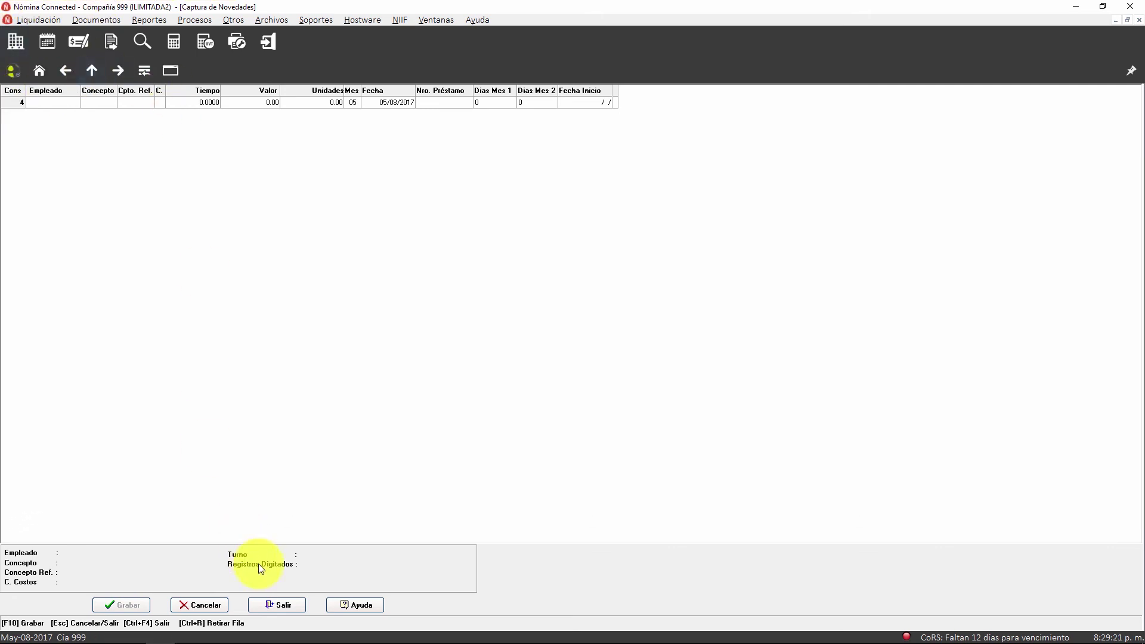
pyautogui.click(292, 607)
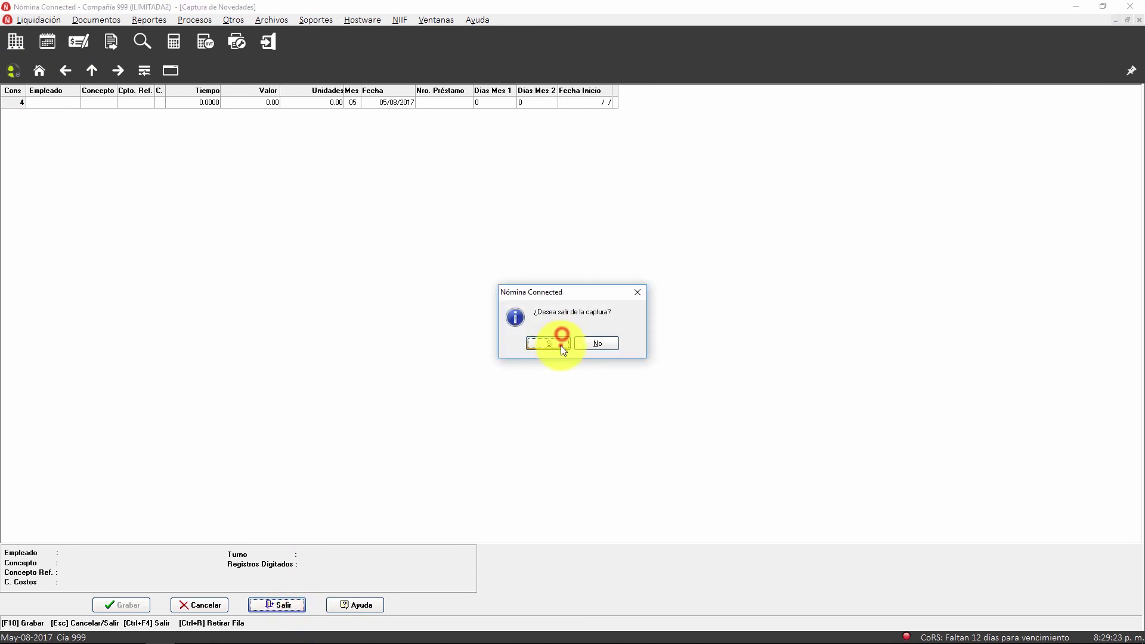
pyautogui.click(562, 344)
# - Generate the Novedades report from the Liquidación section, check the saved entries and close it
pyautogui.click(39, 71)
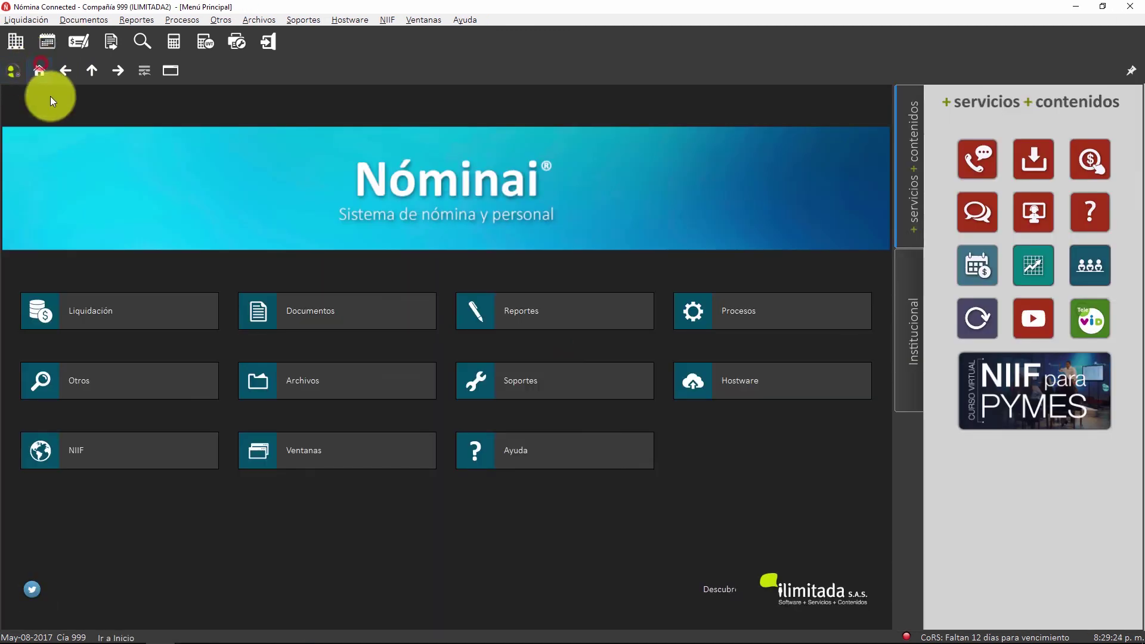
pyautogui.click(113, 318)
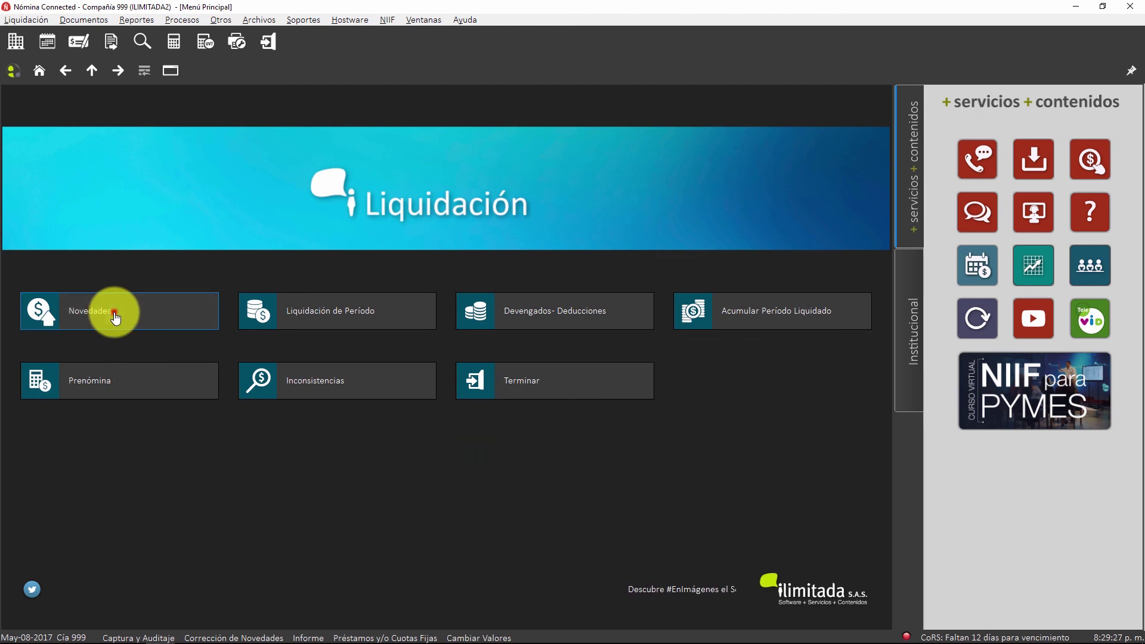
pyautogui.click(116, 318)
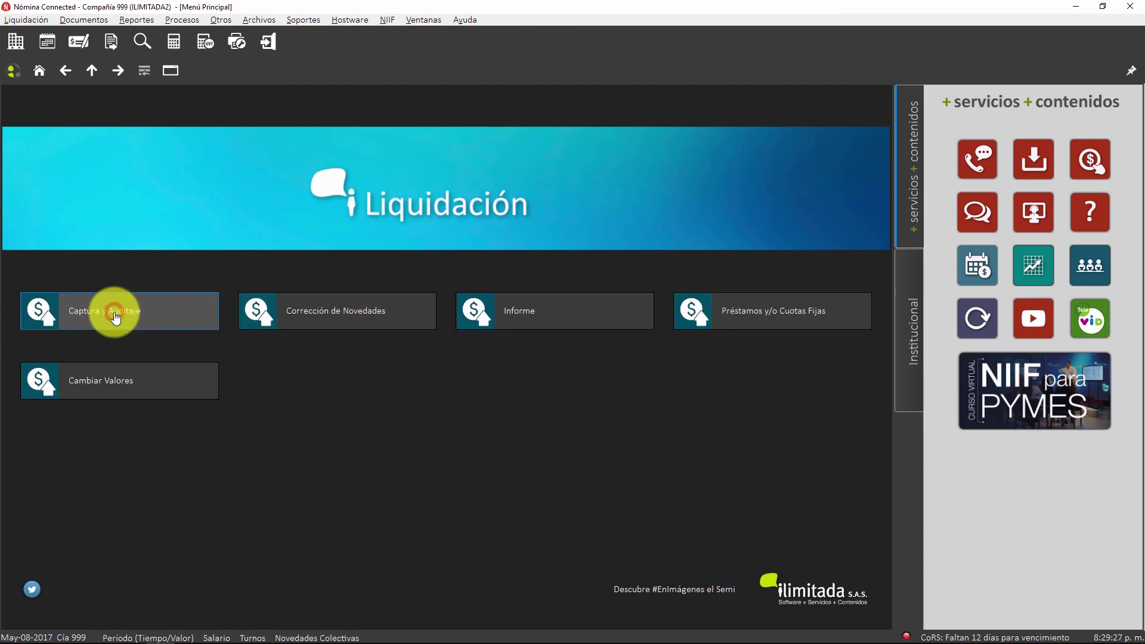
pyautogui.click(483, 321)
pyautogui.click(502, 348)
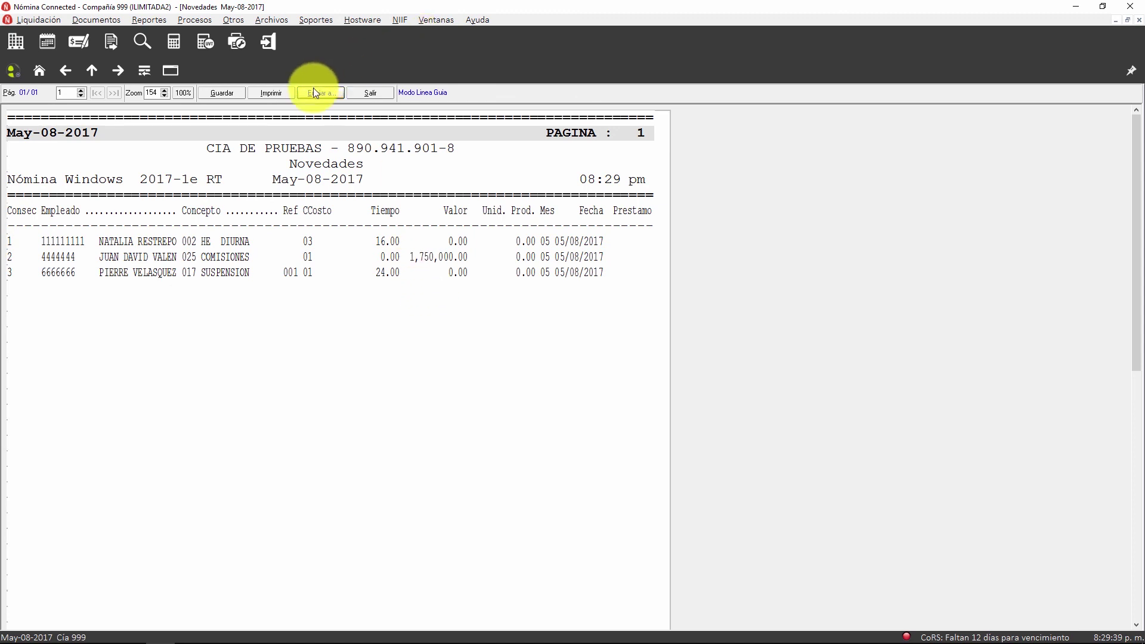
pyautogui.click(368, 94)
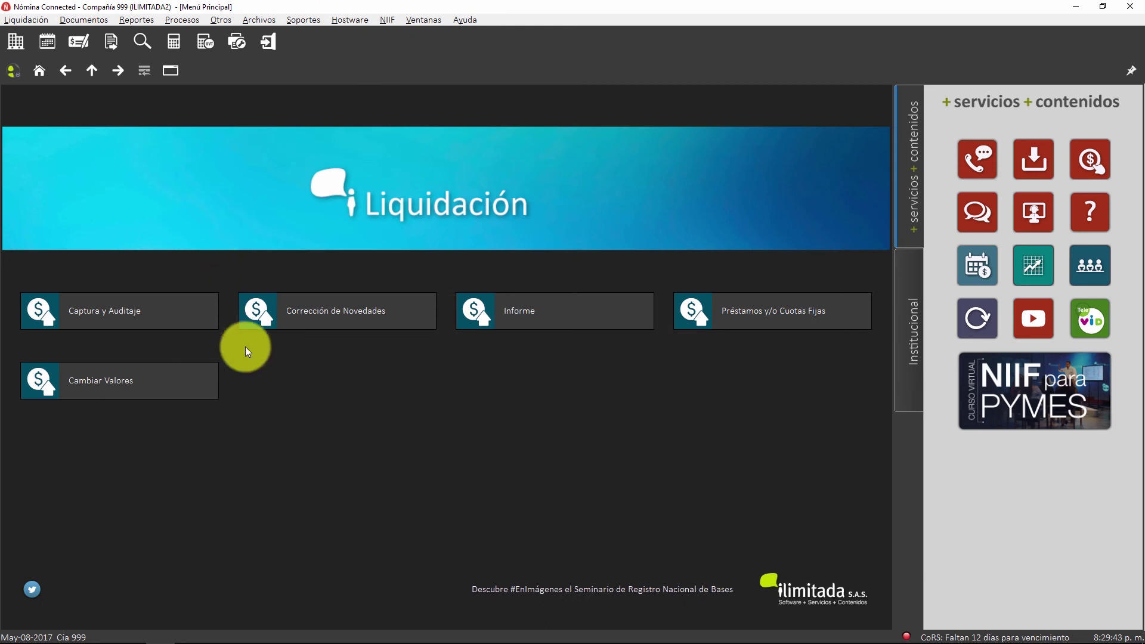
# - Open Corrección de Novedades
pyautogui.click(324, 316)
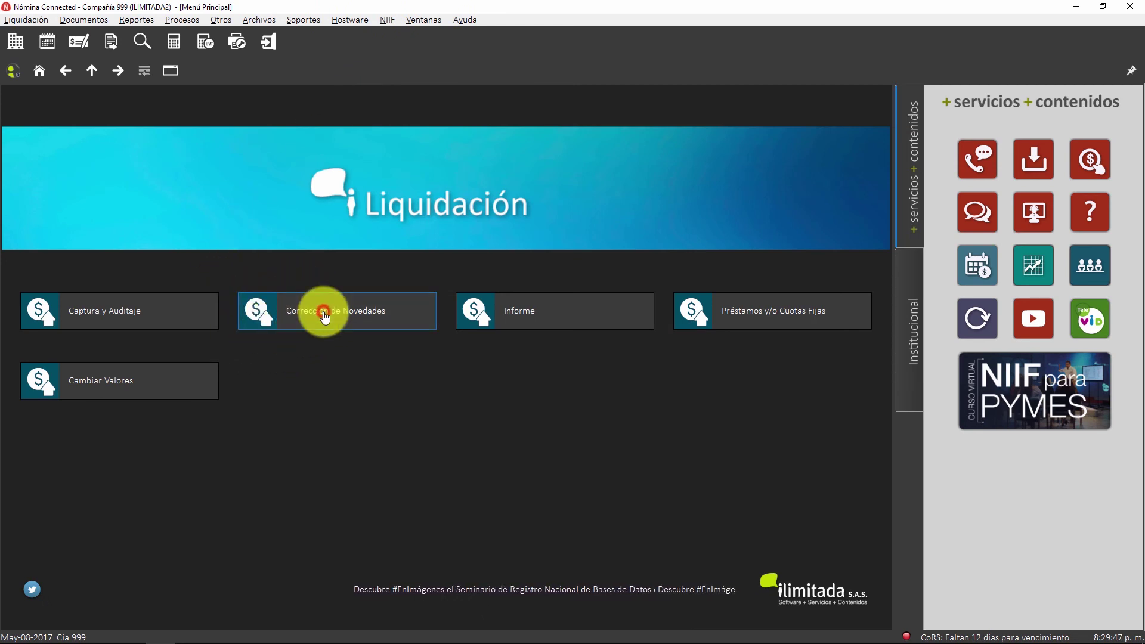